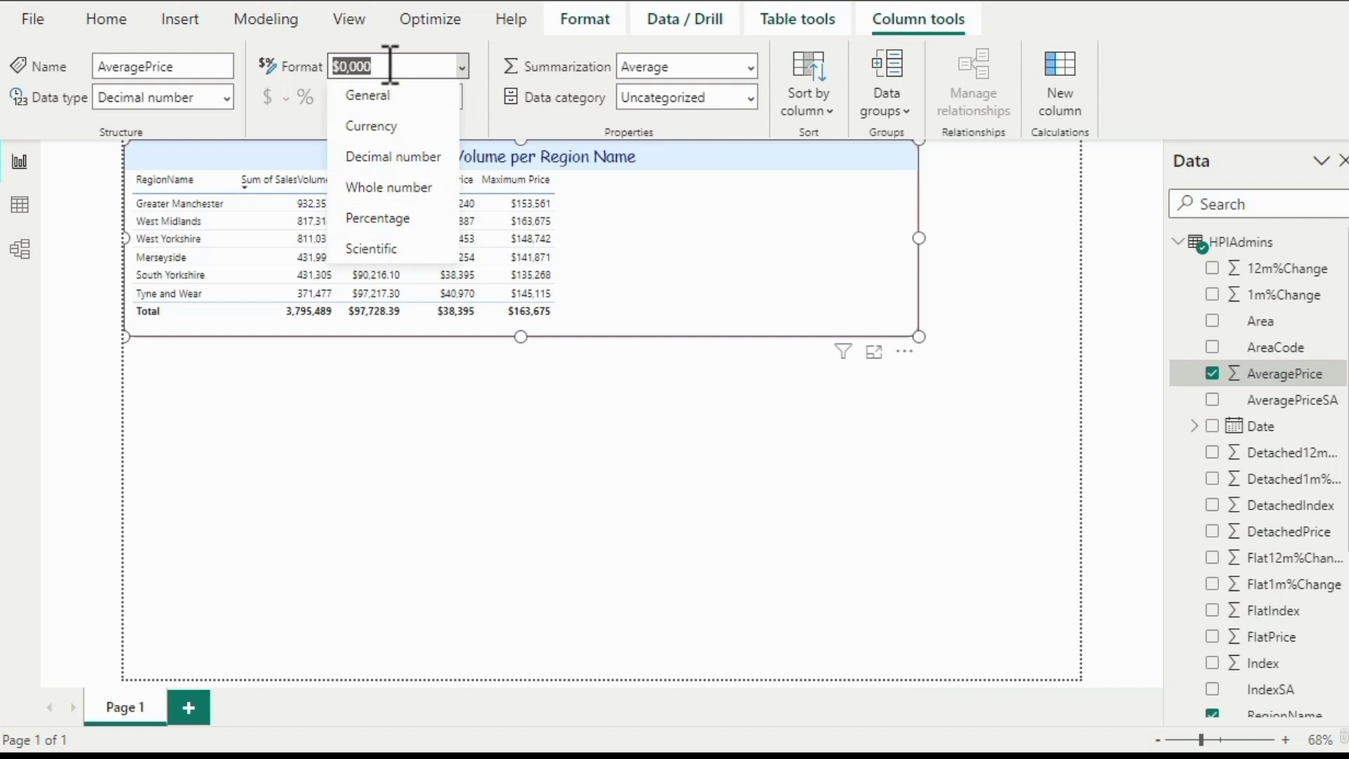
# Try the custom format 0 on the AveragePrice column, followed by the eight-digit format 00000000
pyautogui.click(366, 66)
pyautogui.write('0')
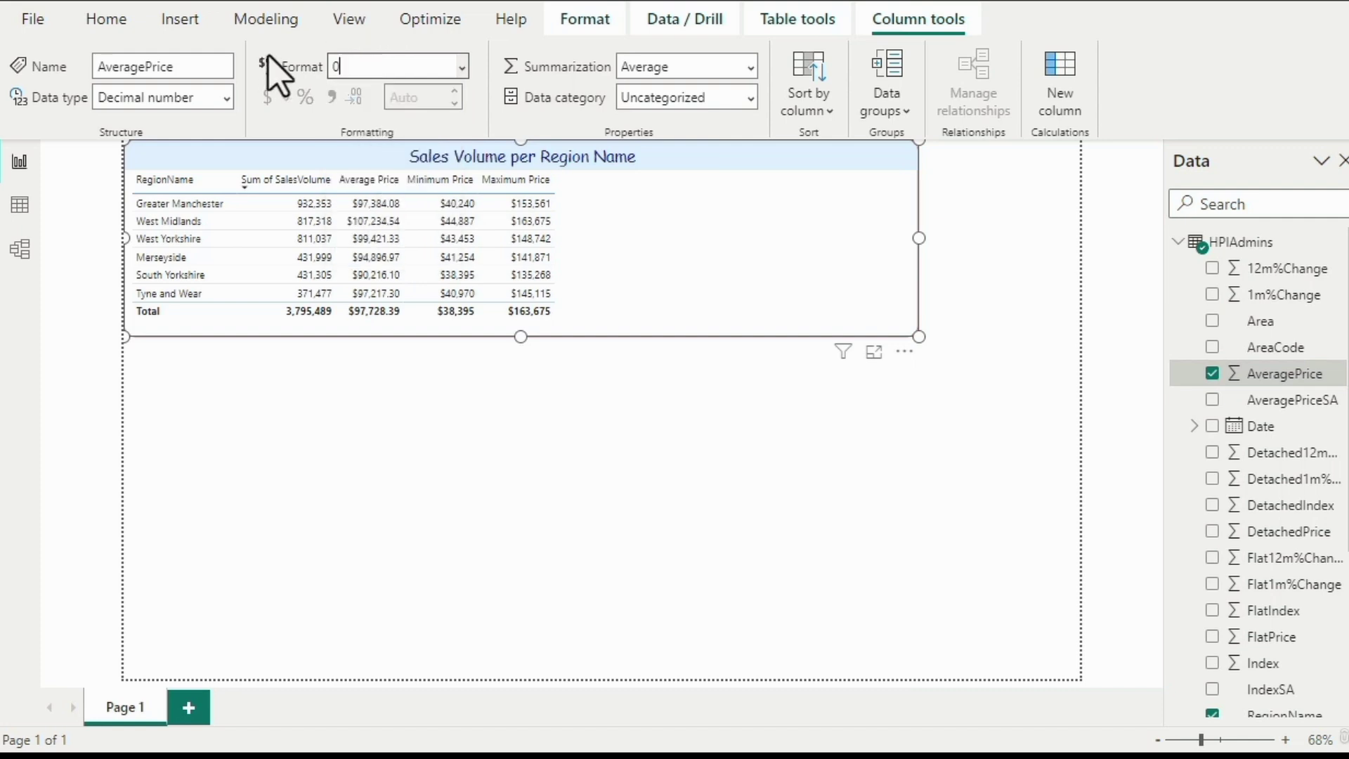
pyautogui.press('Return')
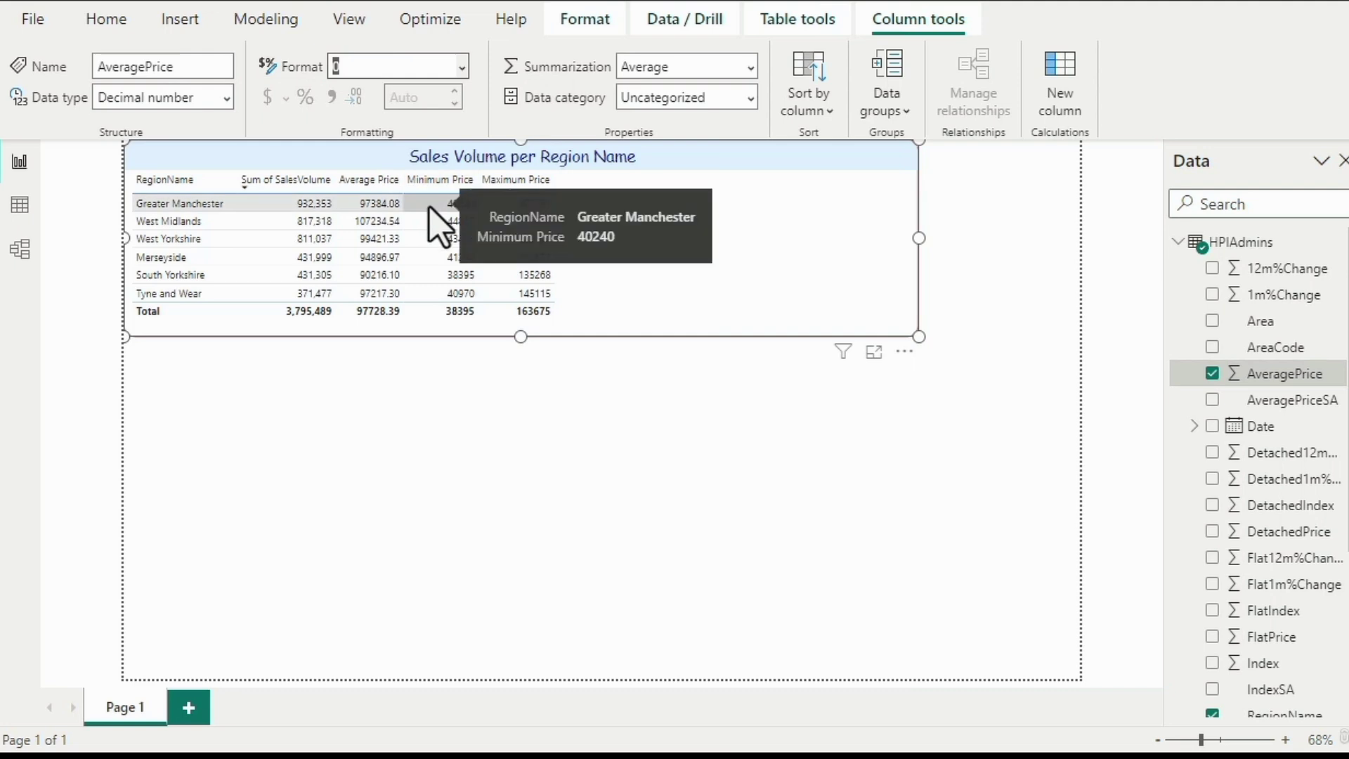
pyautogui.write('00000000')
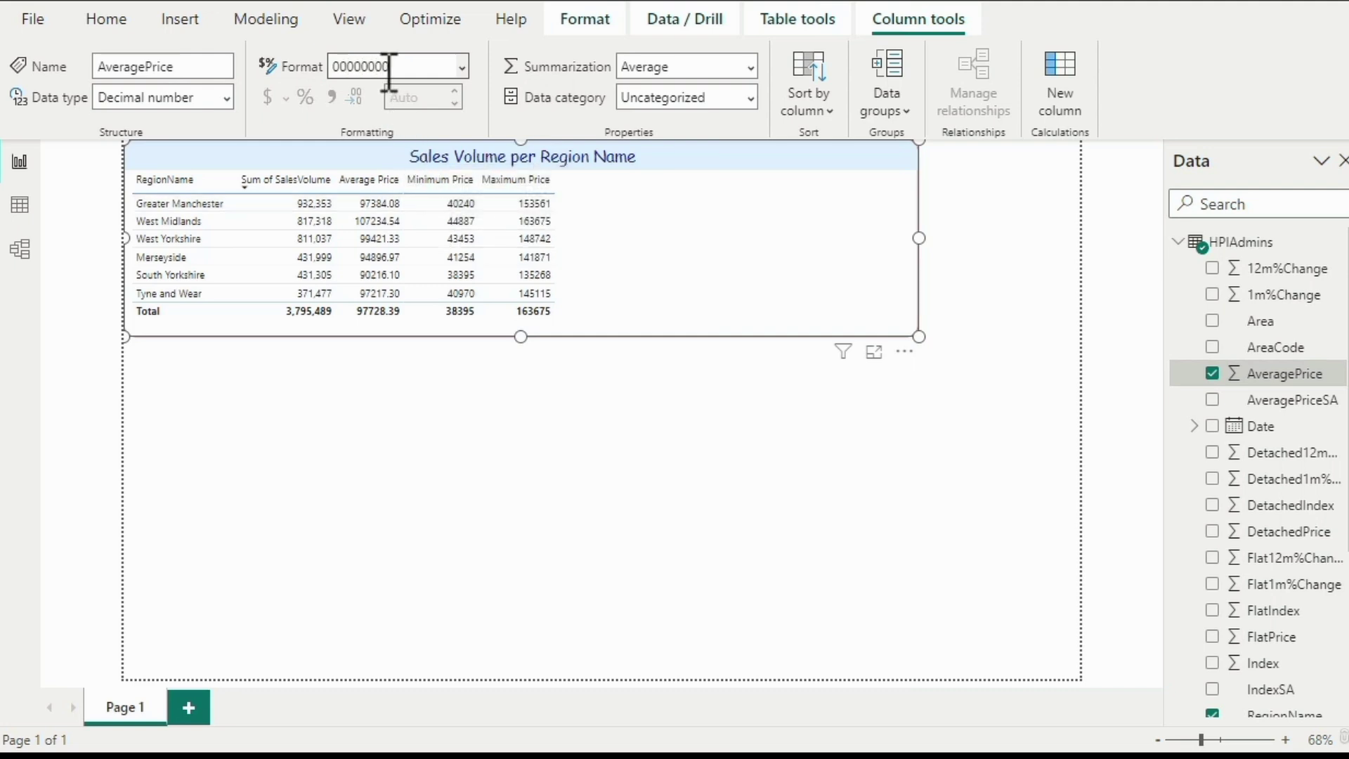
pyautogui.press('Return')
pyautogui.moveTo(443, 227)
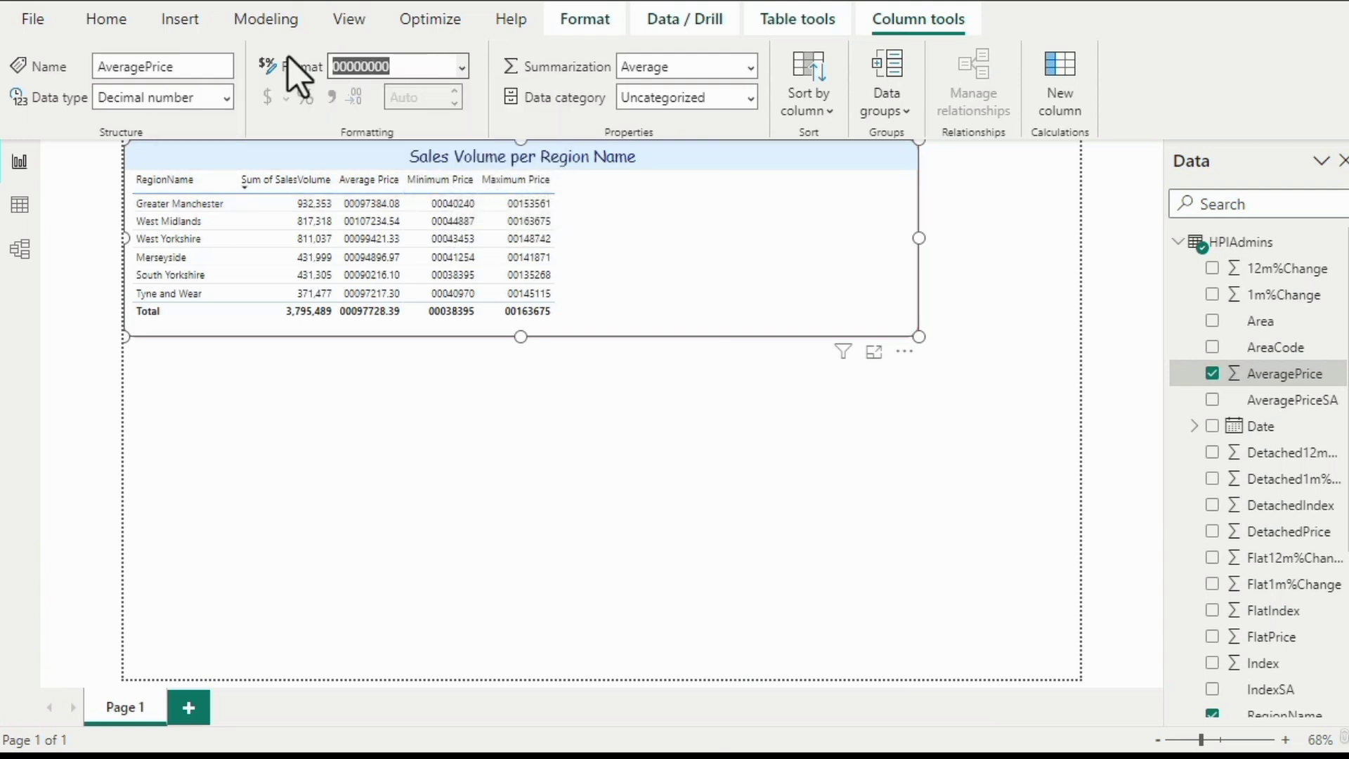
# Try the AveragePrice format 0,000,000 with thousands separators, and extend it to 0,000,000.000
pyautogui.write('0,0')
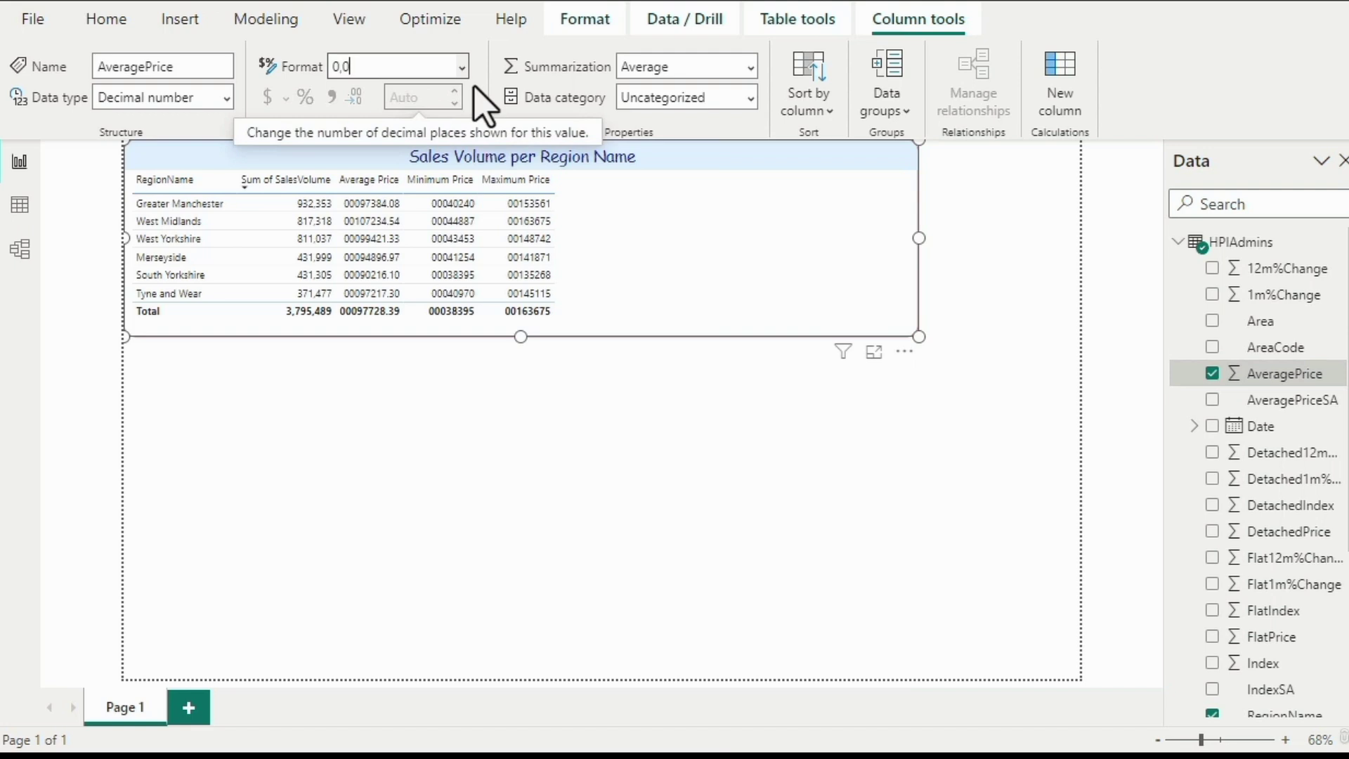
pyautogui.write('00,000')
pyautogui.press('Return')
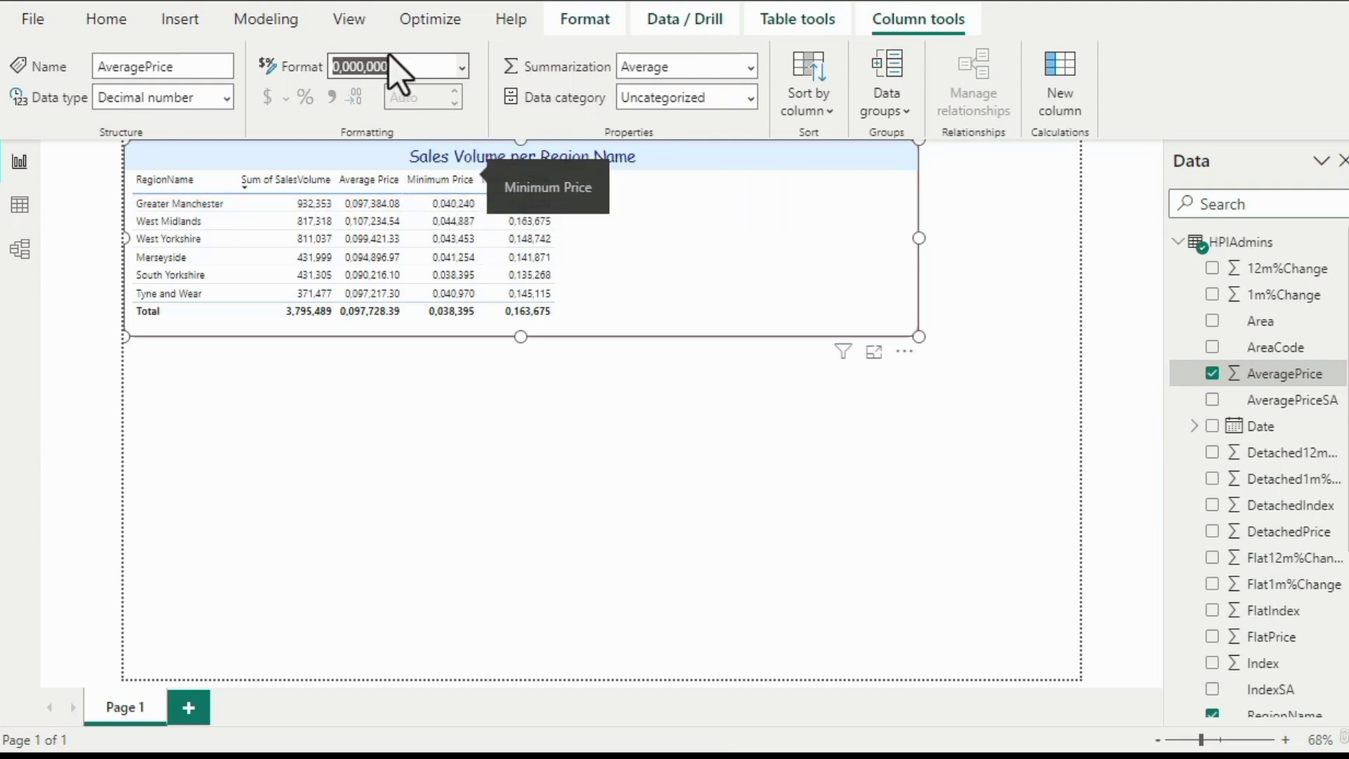
pyautogui.click(425, 66)
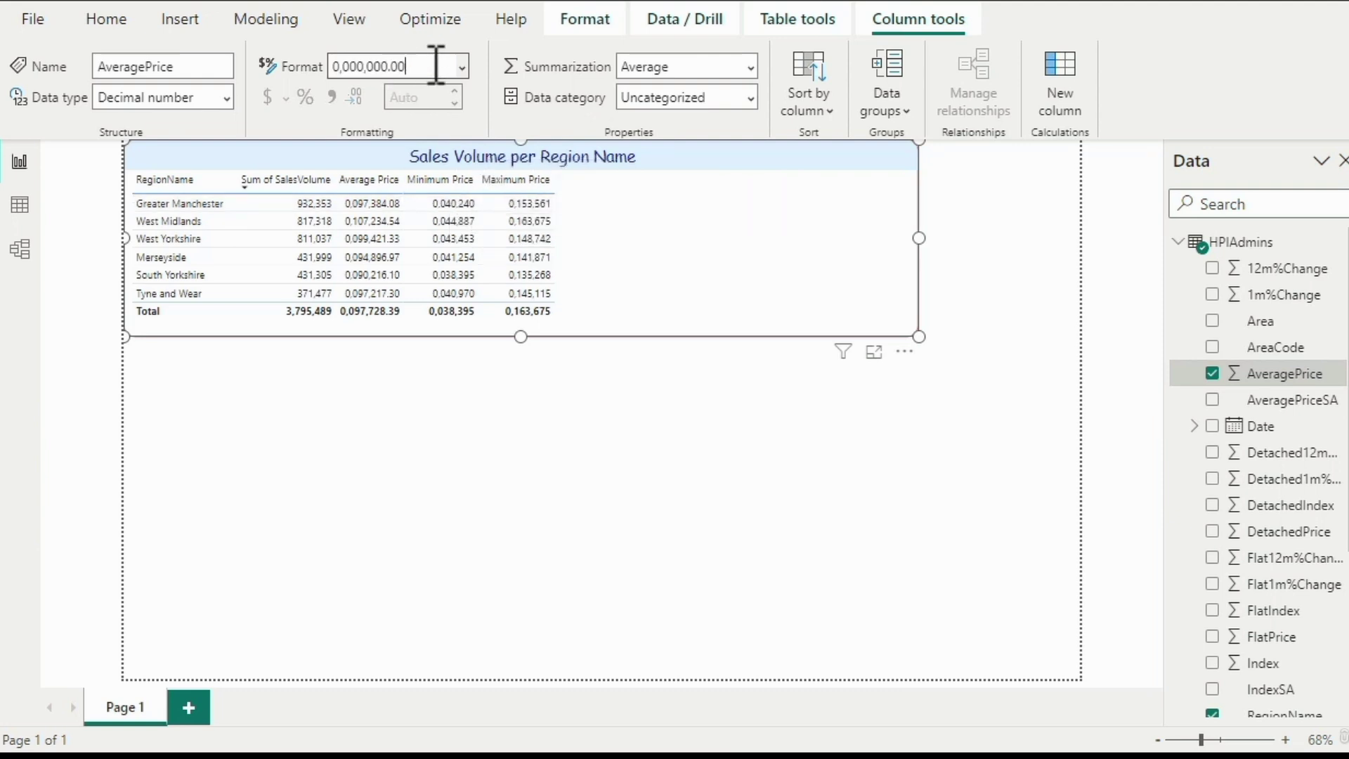
pyautogui.write('.000')
pyautogui.press('Return')
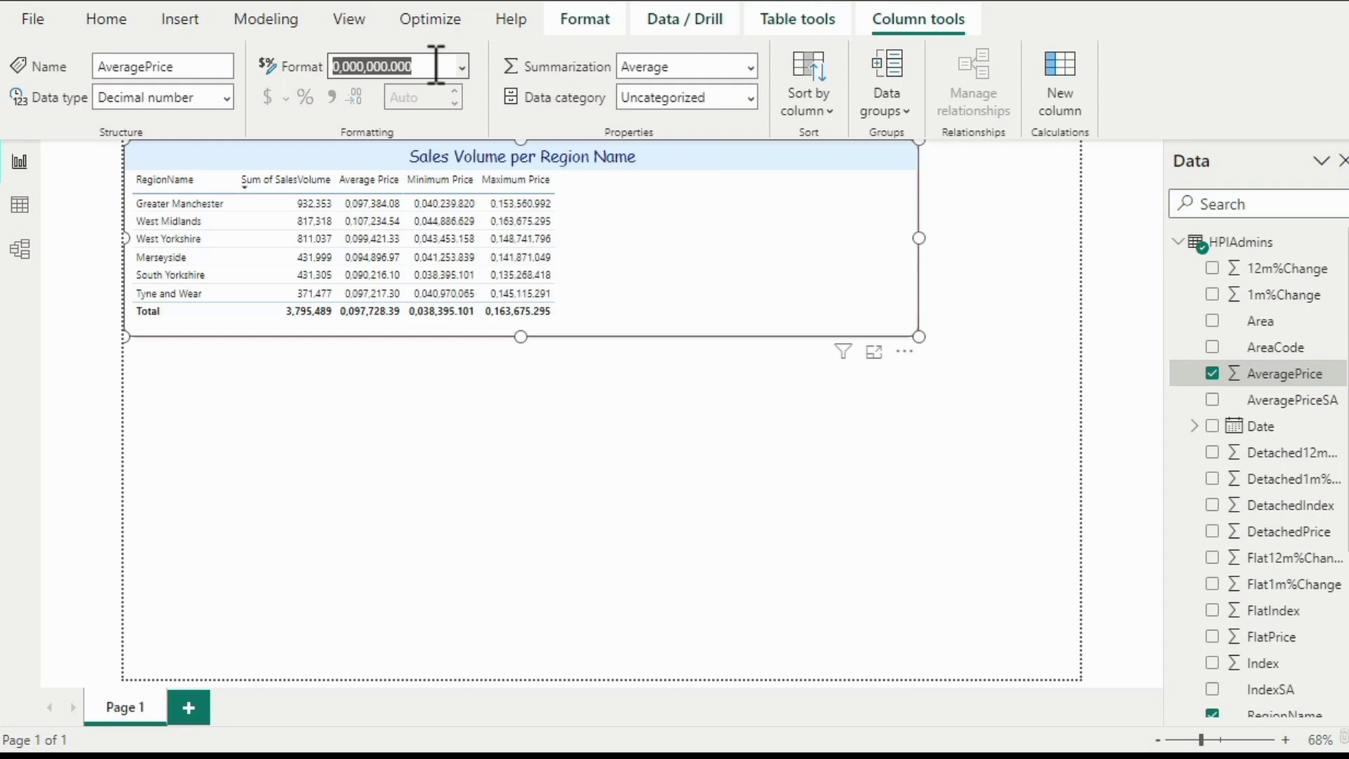
pyautogui.moveTo(447, 210)
# Format the AveragePrice column with the custom code #,##0.00
pyautogui.write('#')
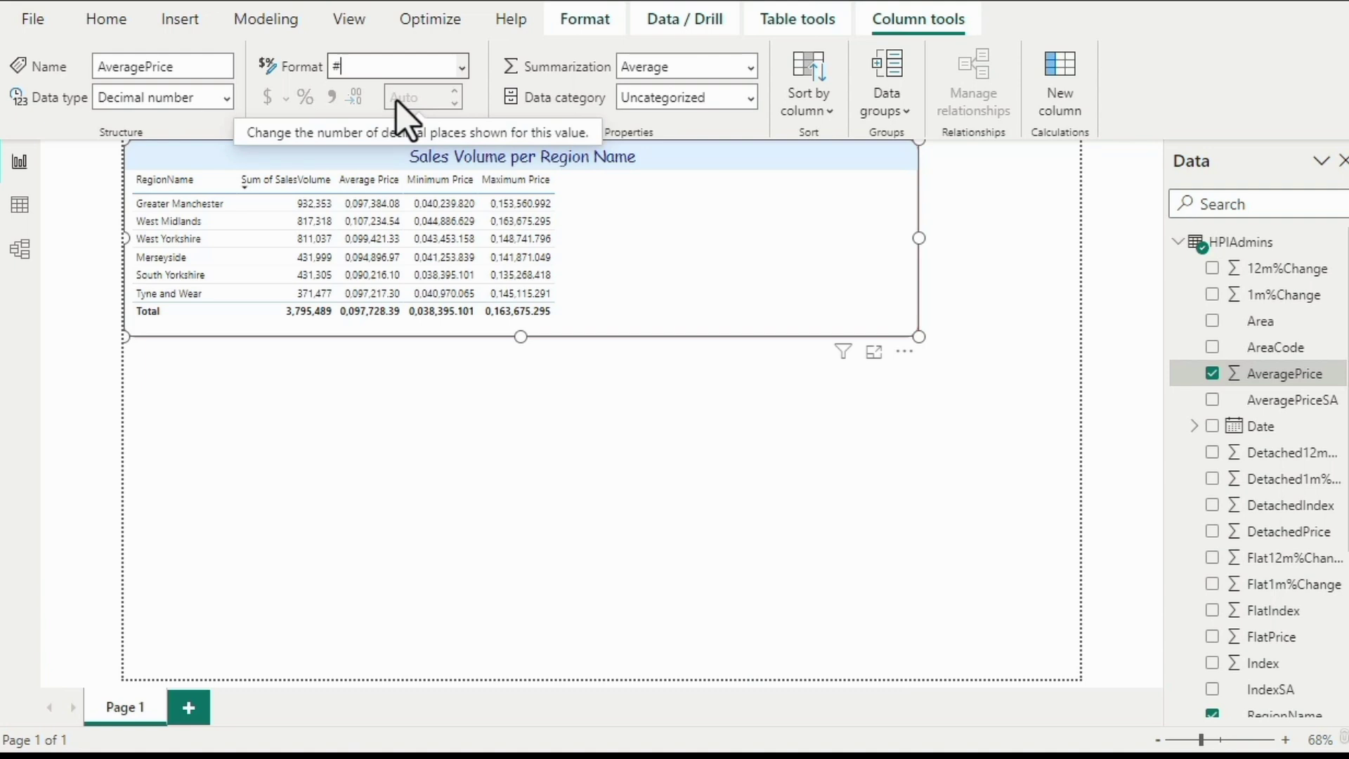
pyautogui.write(',###')
pyautogui.press('Return')
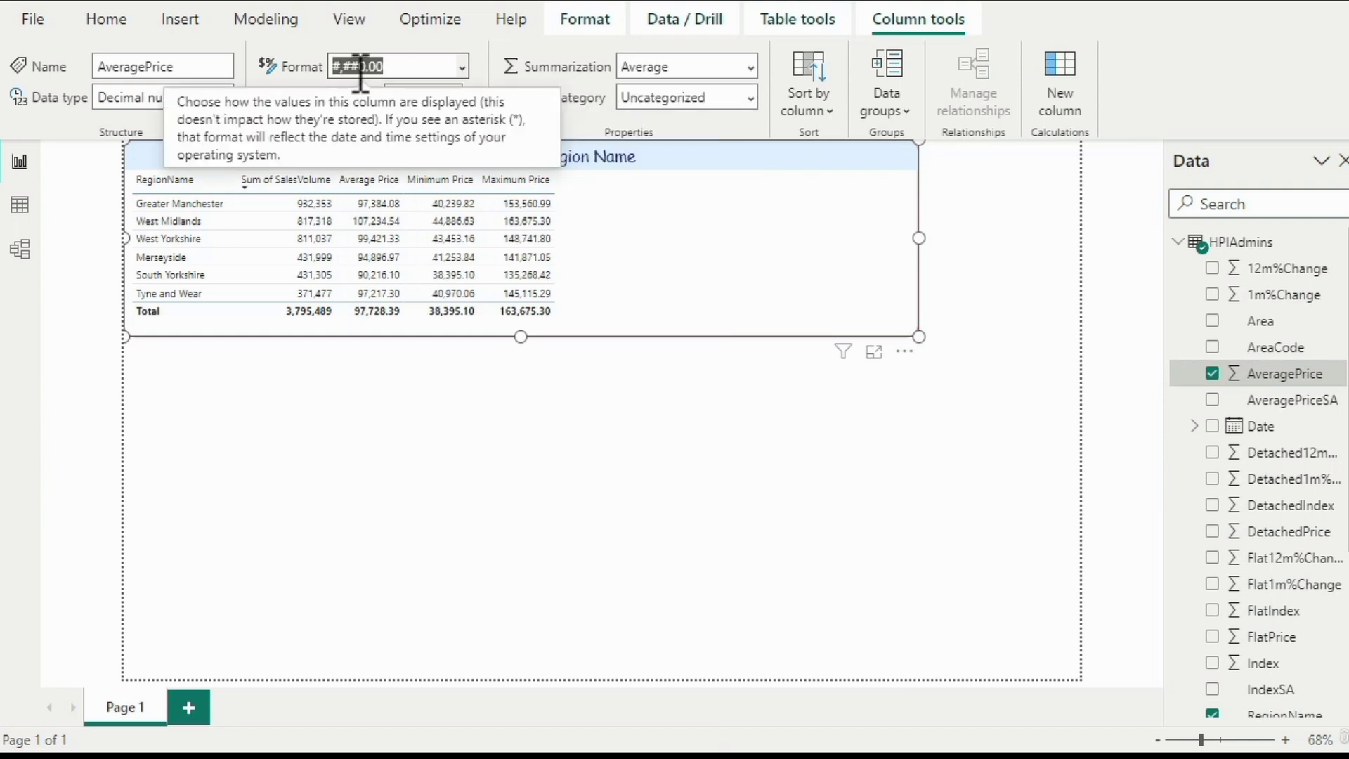
# Extend the AveragePrice format code to ##,###,##0.00 and check the values in the table
pyautogui.click(355, 68)
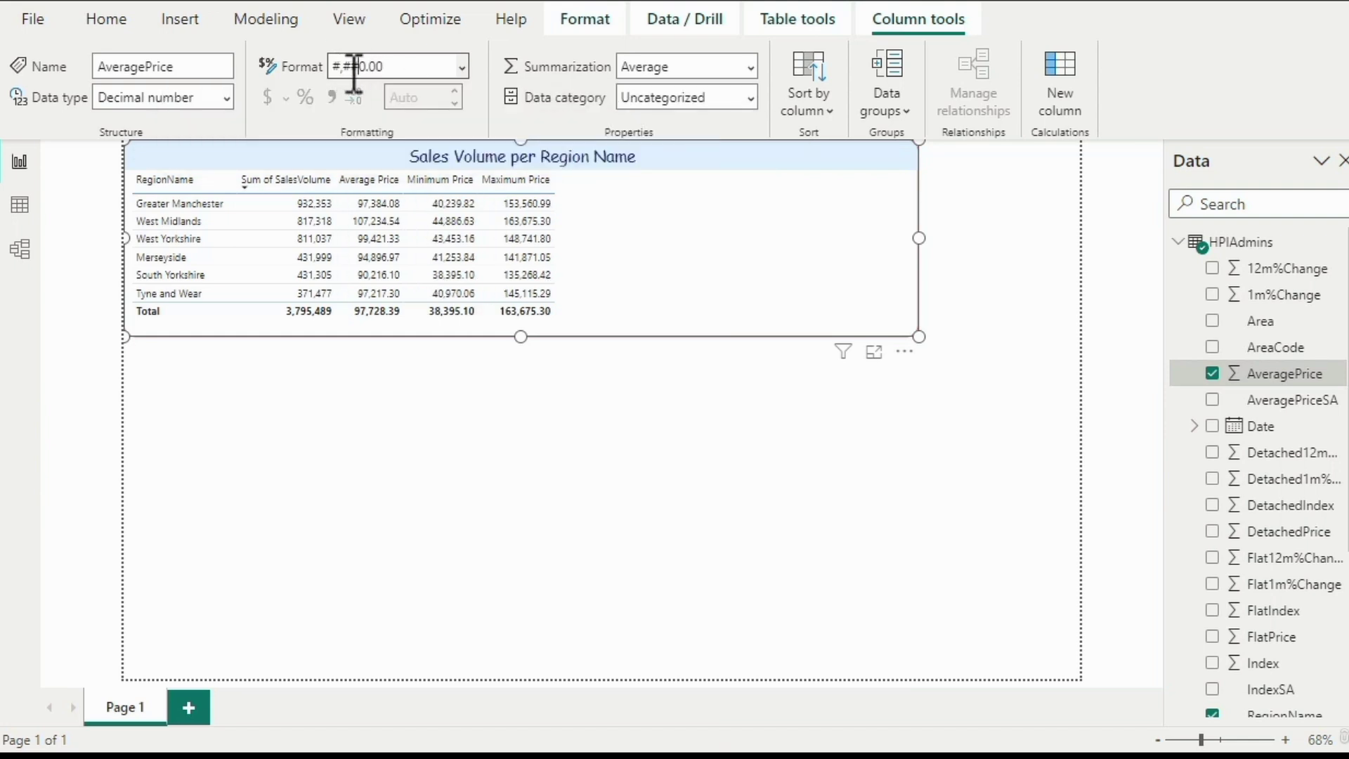
pyautogui.press('Home')
pyautogui.write('£')
pyautogui.write('#')
pyautogui.write(',##')
pyautogui.press('Return')
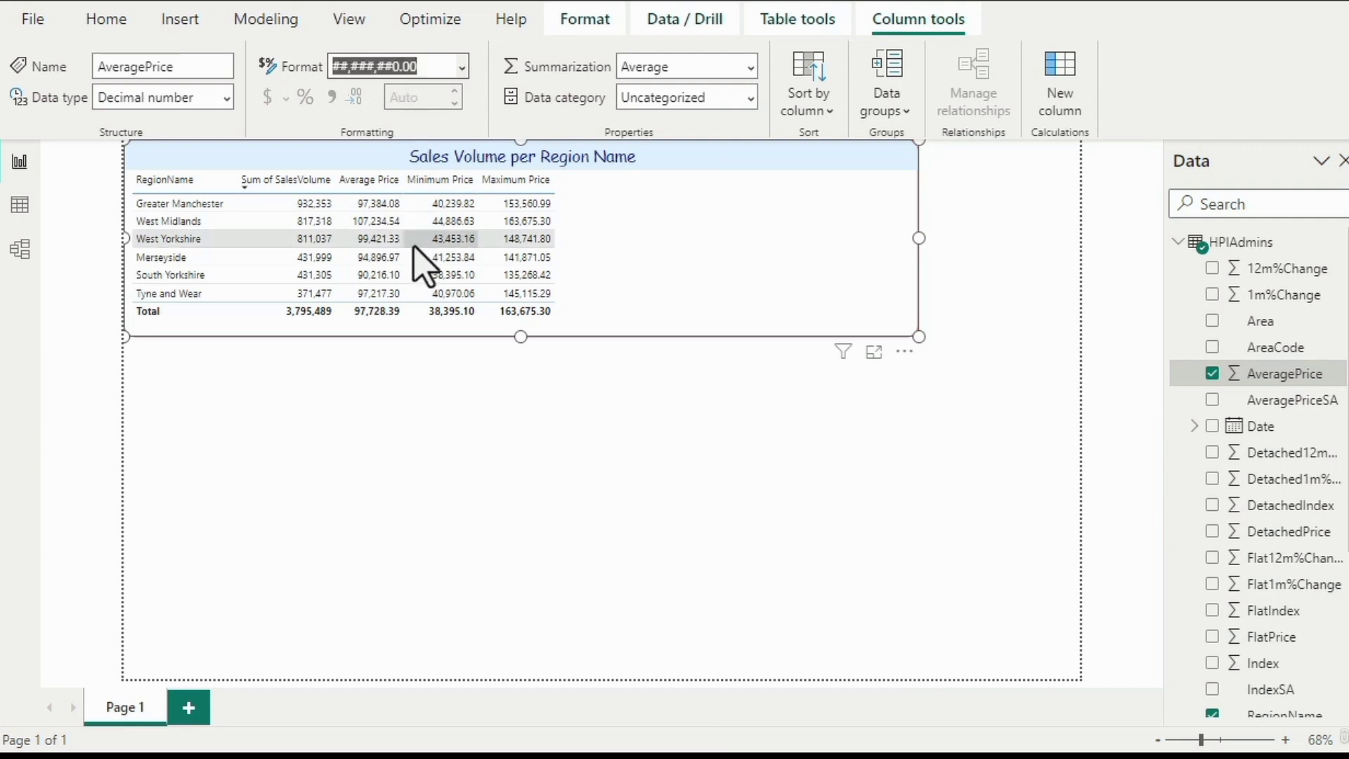
pyautogui.moveTo(385, 223)
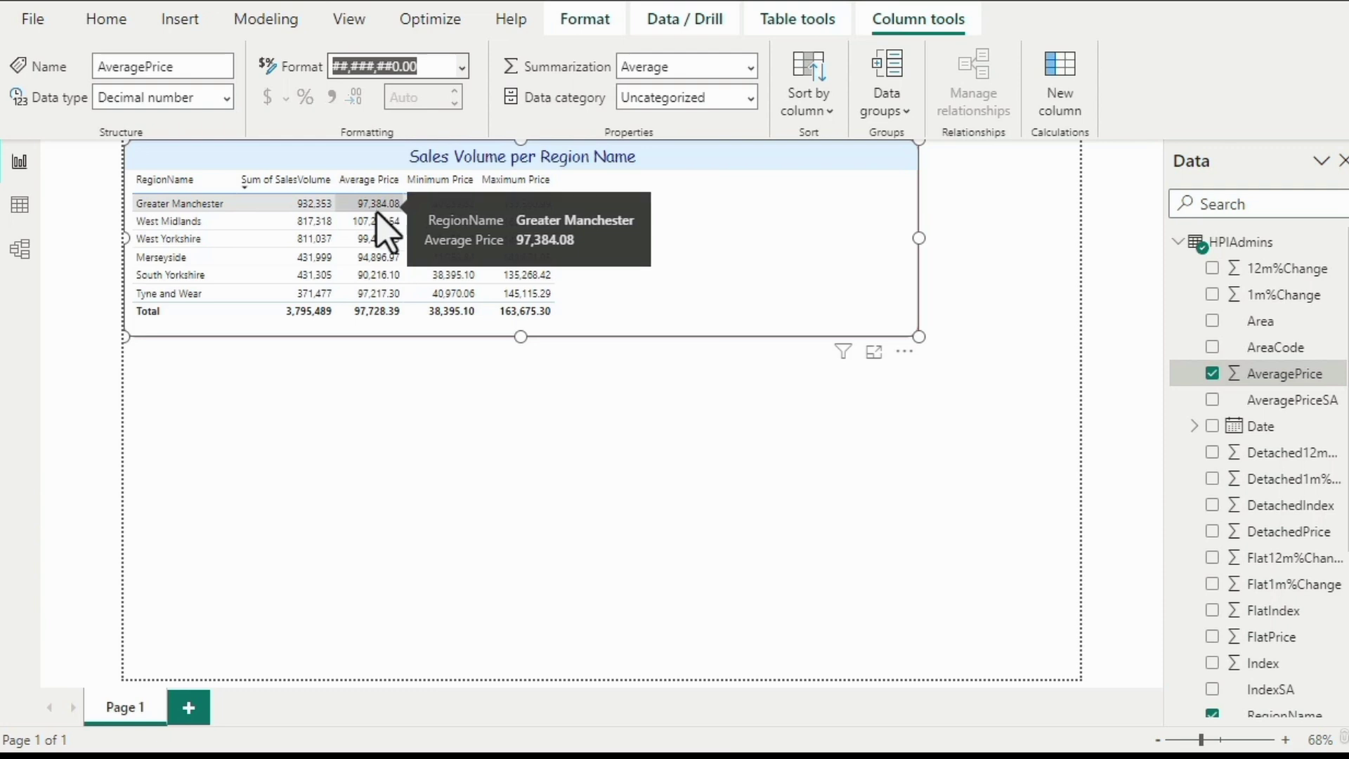
pyautogui.moveTo(378, 253)
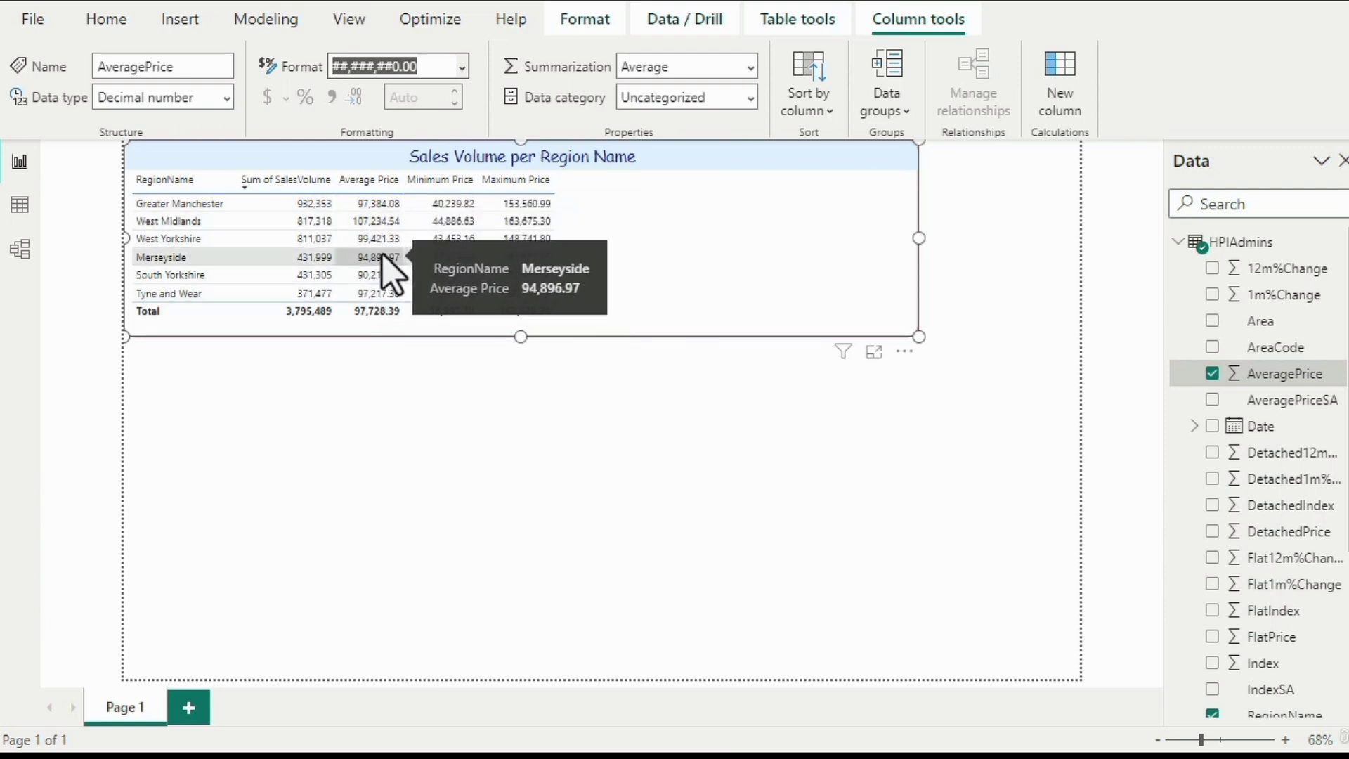
# Change the AveragePrice format to ##0.00 " pound" so the word follows each price
pyautogui.click(433, 67)
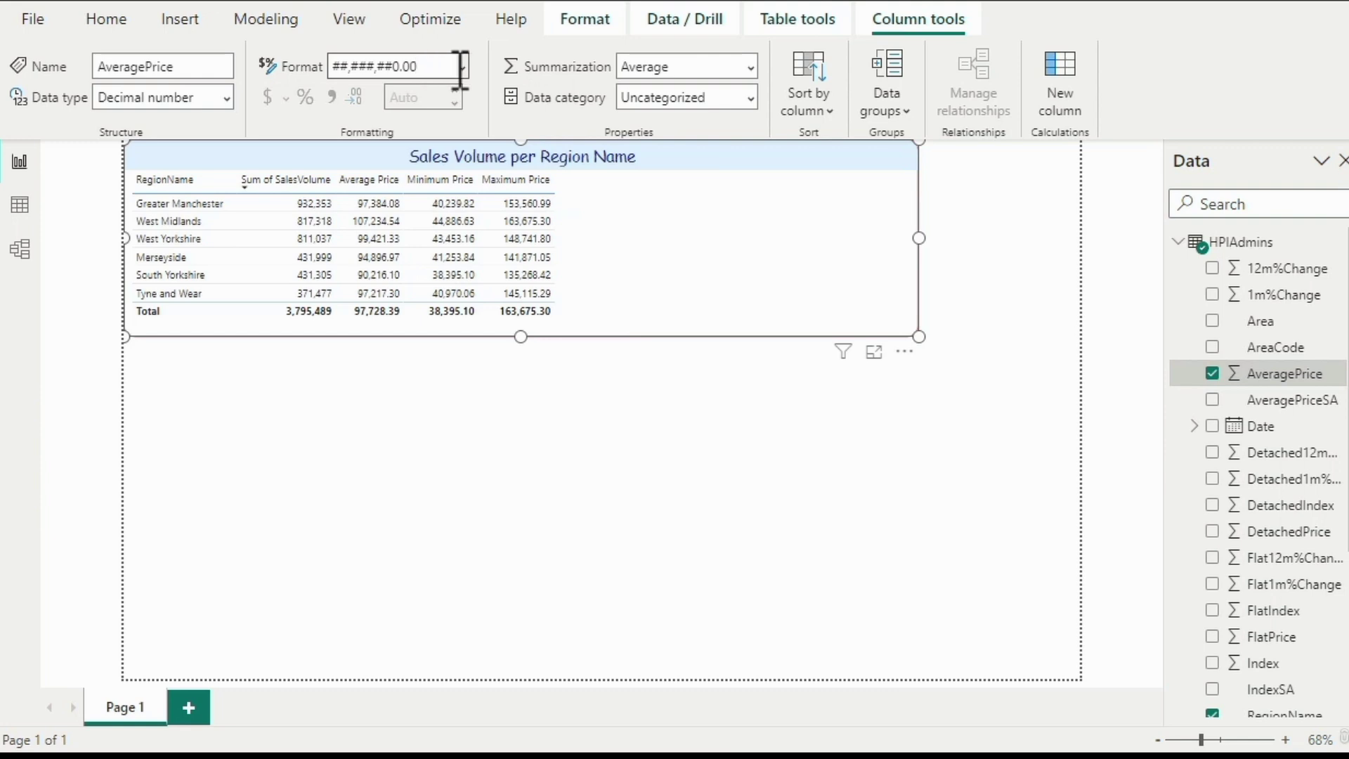
pyautogui.write('##')
pyautogui.press('BackSpace')
pyautogui.press('BackSpace')
pyautogui.write('00 "pournd"')
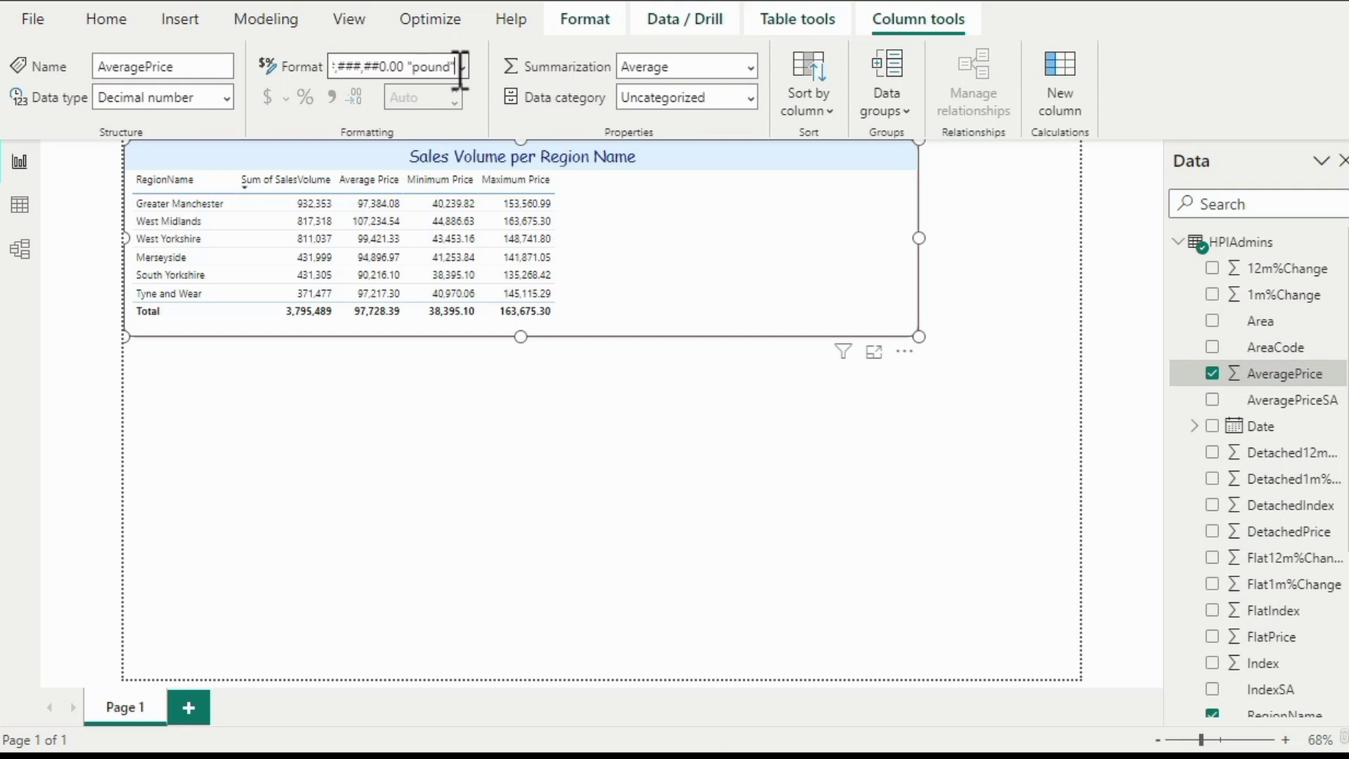
pyautogui.press('Left')
pyautogui.press('Left')
pyautogui.press('Left')
pyautogui.press('Left')
pyautogui.press('Left')
pyautogui.press('Left')
pyautogui.press('Left')
pyautogui.press('Left')
pyautogui.press('Left')
pyautogui.press('Left')
pyautogui.press('Left')
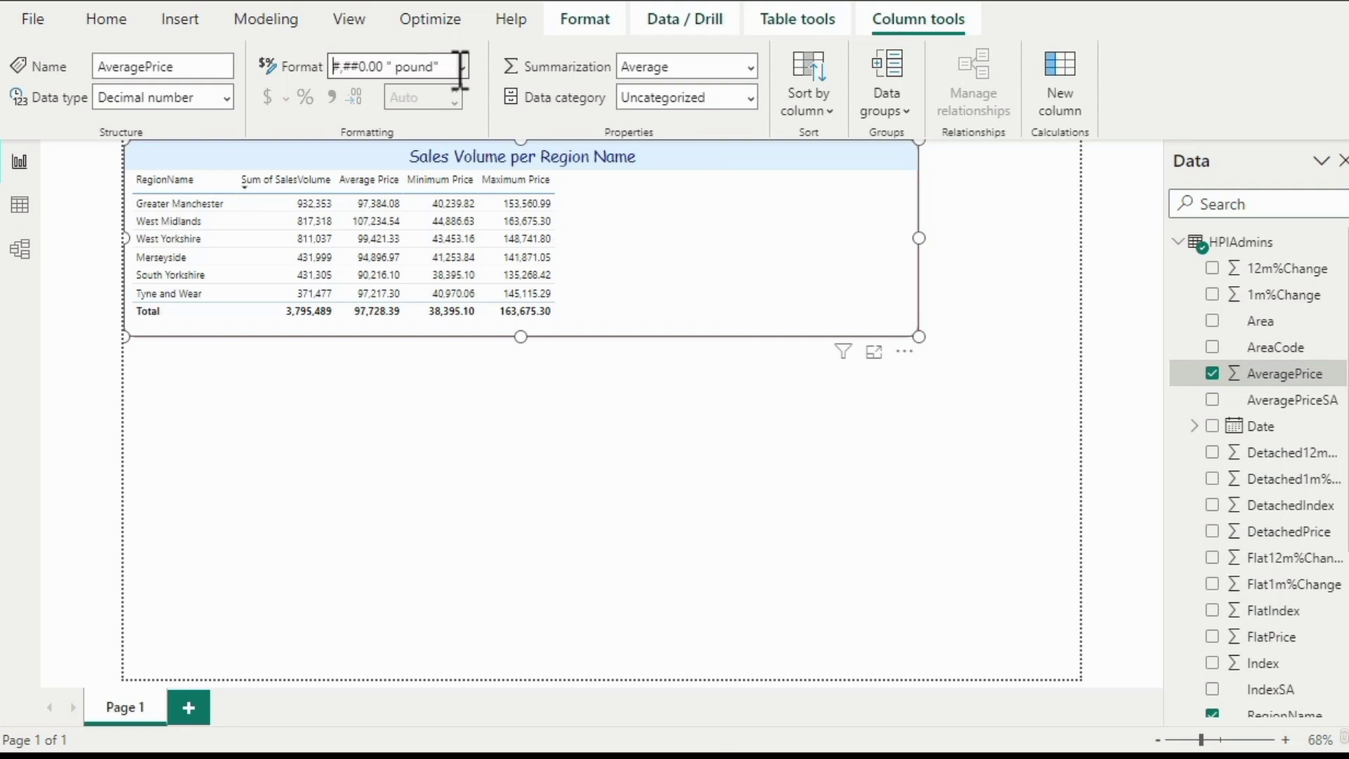
pyautogui.press('Return')
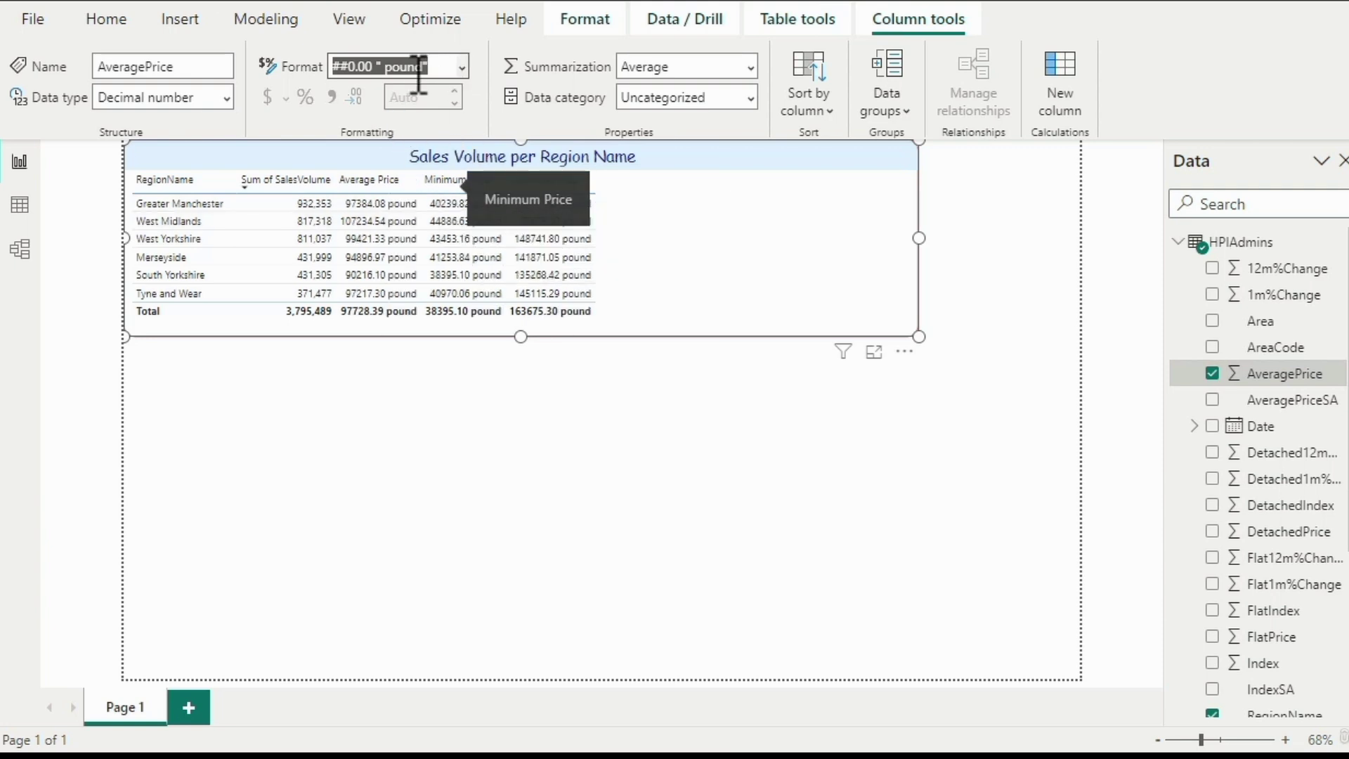
# Enter the three-section format 0;0;0 for AveragePrice, highlight its sections, and replace it with the single-section format 0
pyautogui.write('0;0;0')
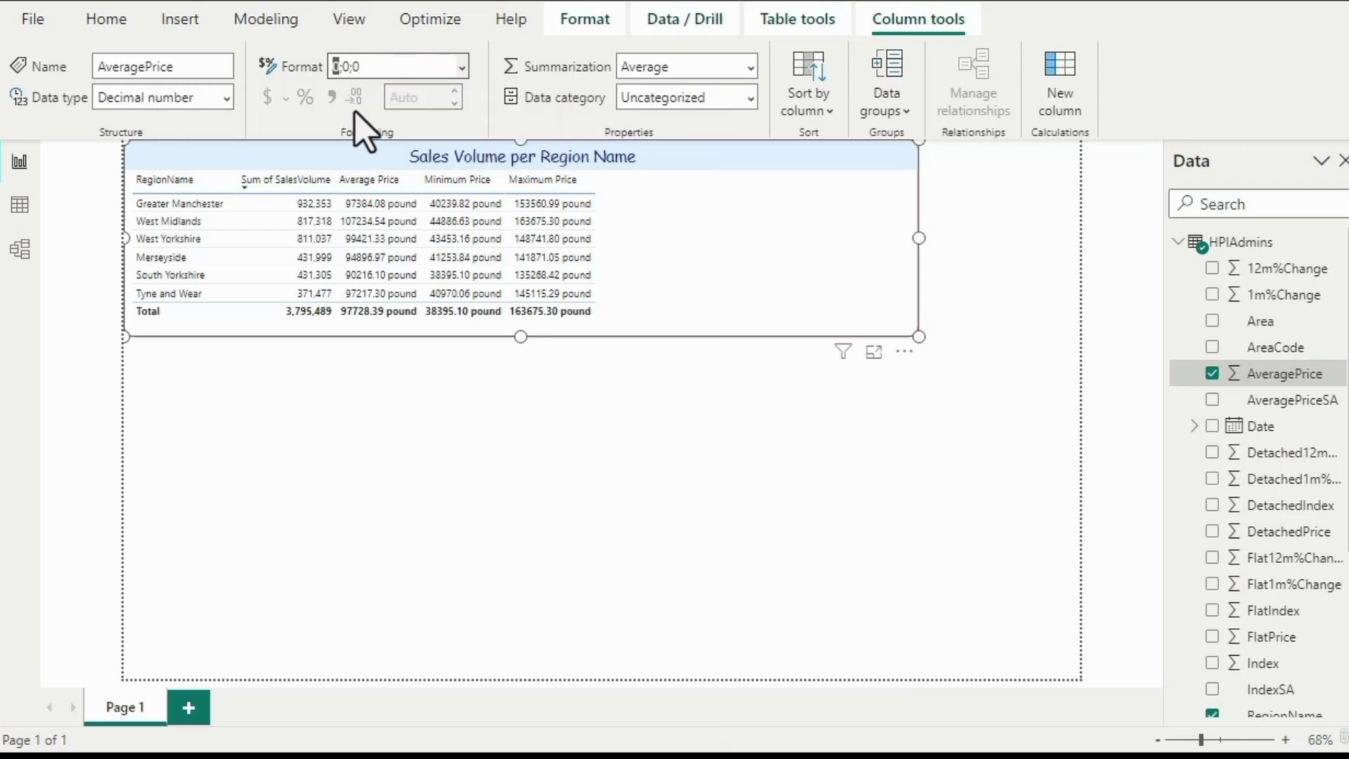
pyautogui.doubleClick(345, 66)
pyautogui.doubleClick(356, 66)
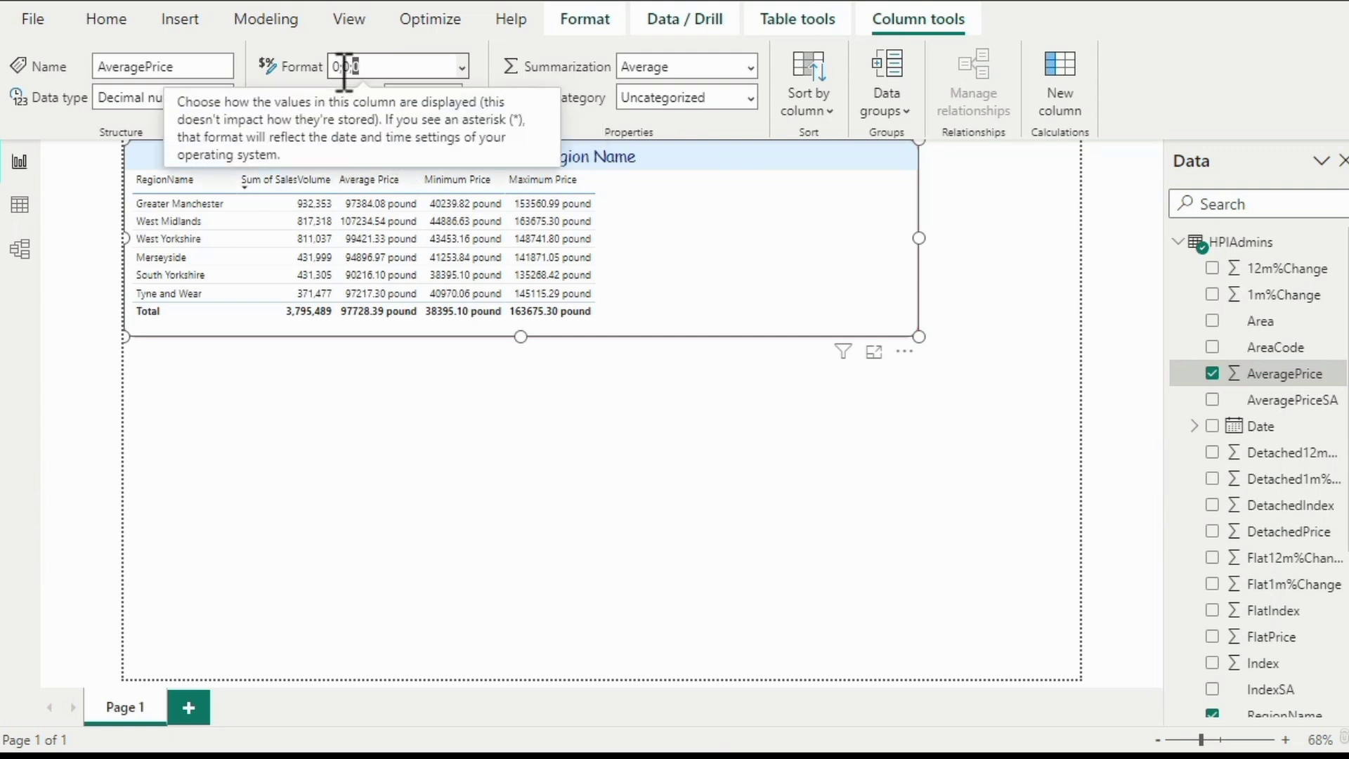
pyautogui.moveTo(357, 66); pyautogui.dragTo(310, 66)
pyautogui.write('0')
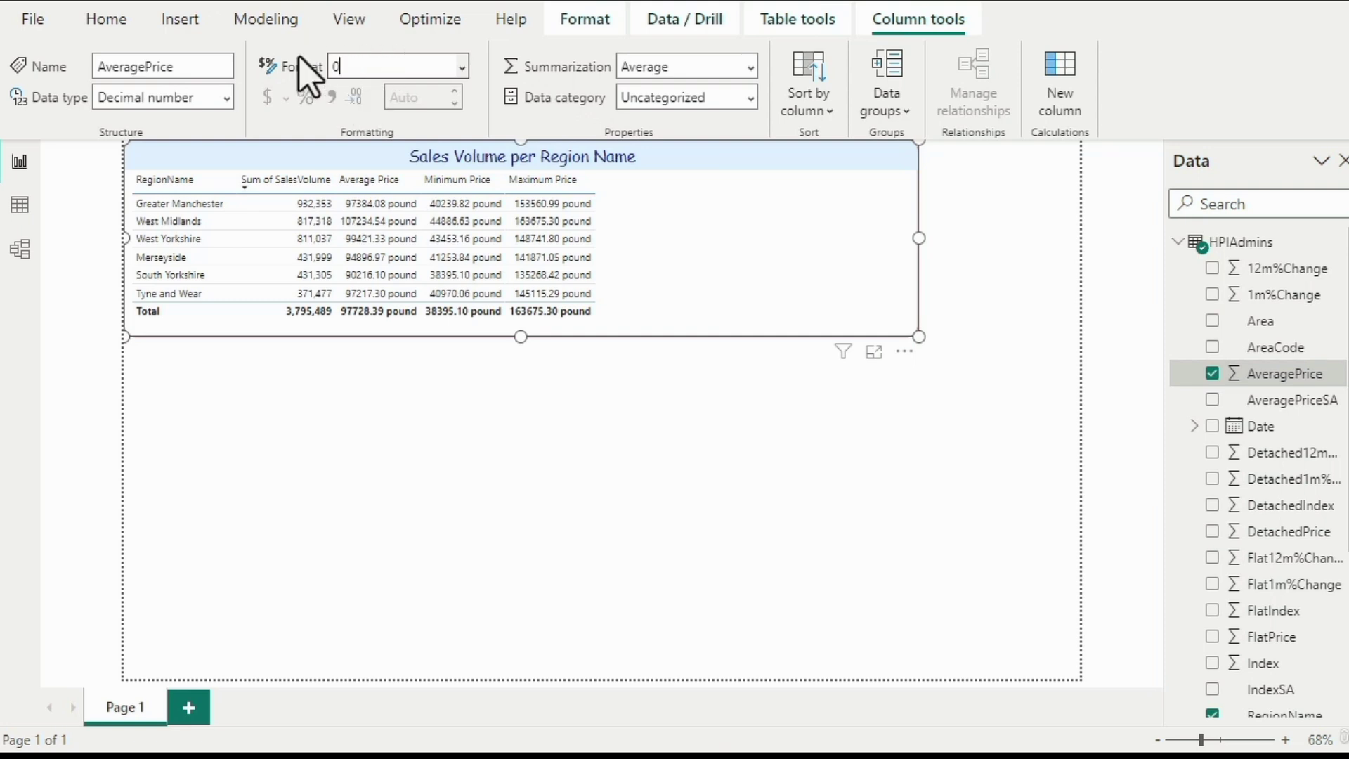
pyautogui.press('Return')
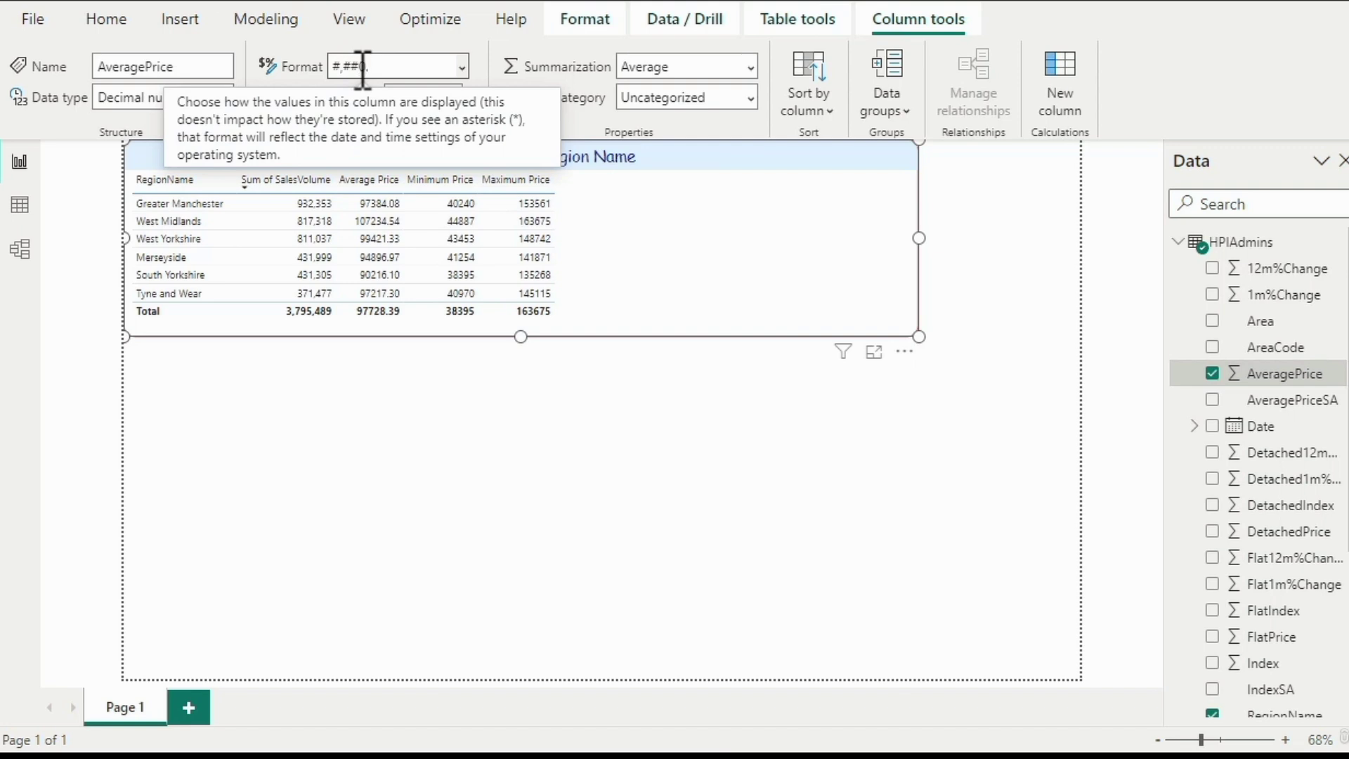
# Format the AveragePrice column as #,##0, and add two decimal places to make it #,##0.00
pyautogui.doubleClick(363, 69)
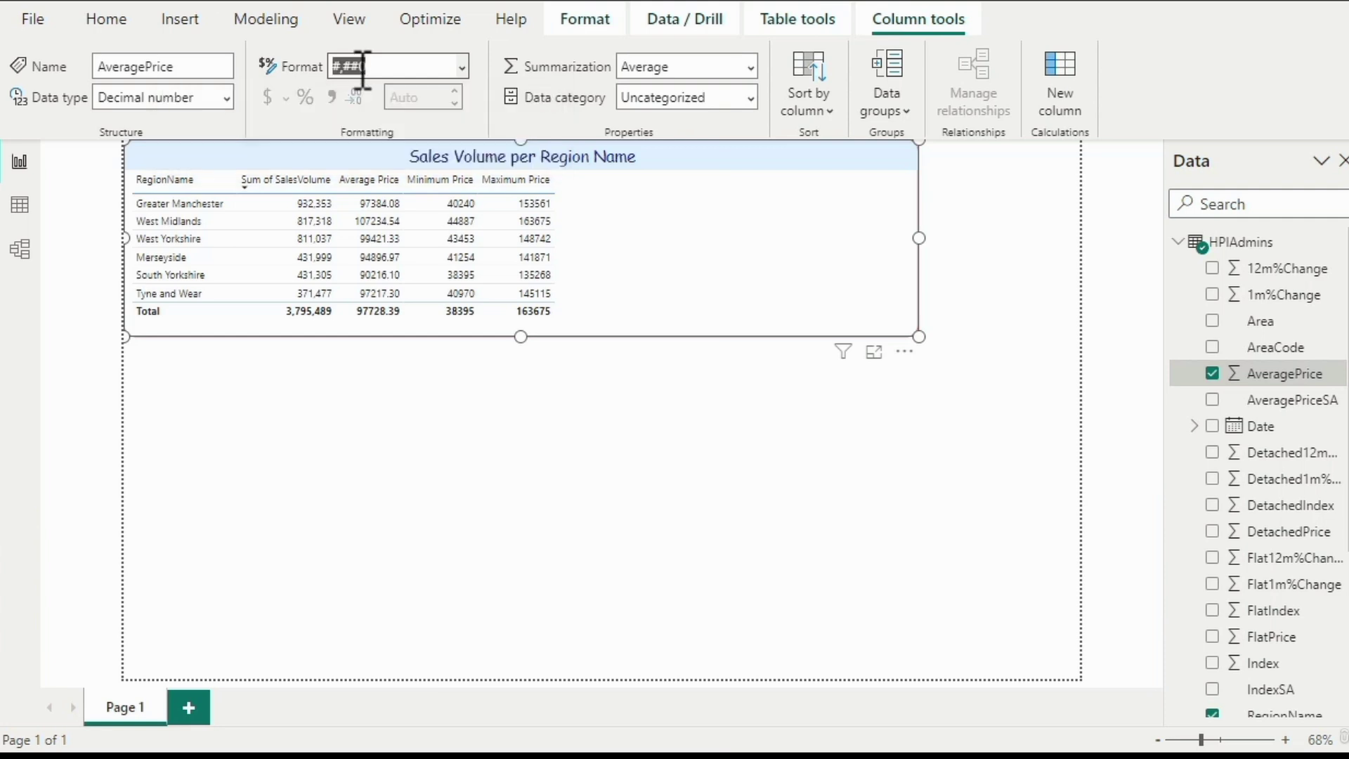
pyautogui.press('Return')
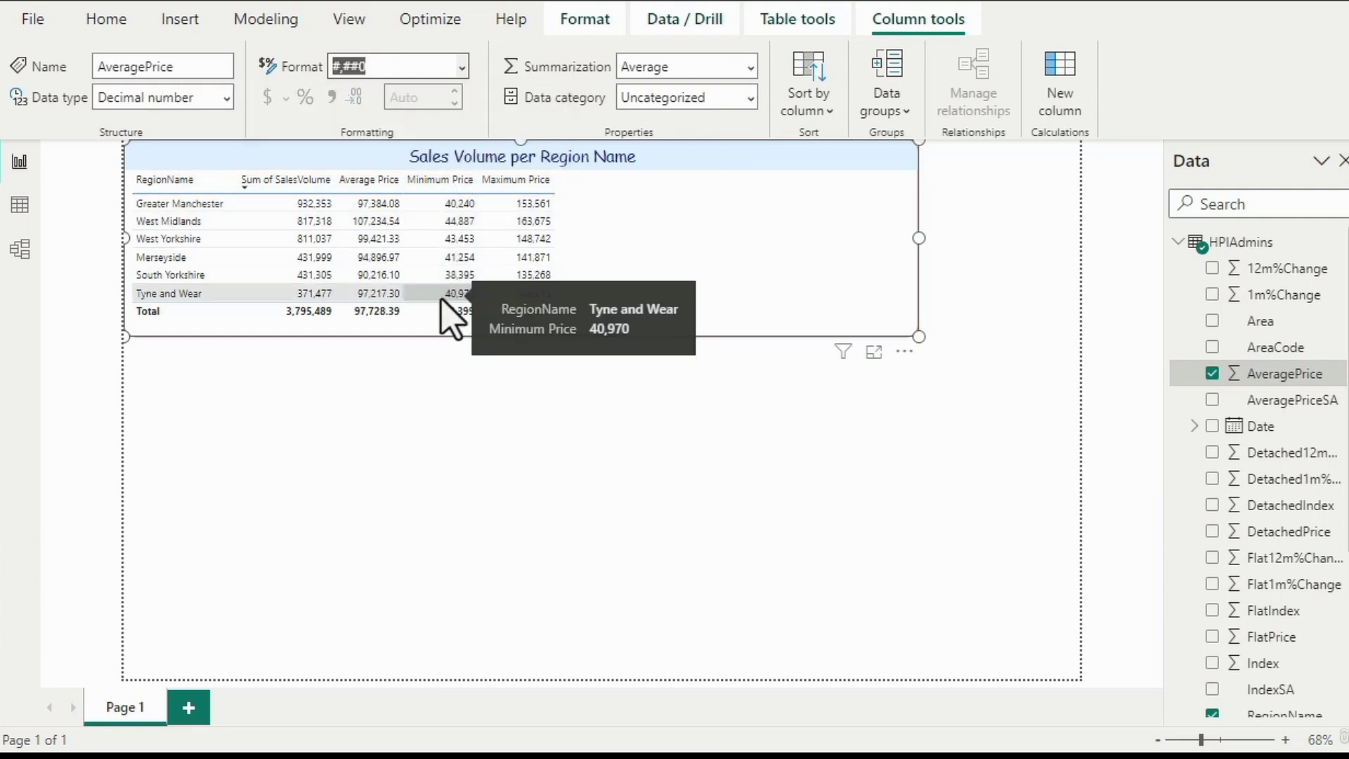
pyautogui.click(399, 68)
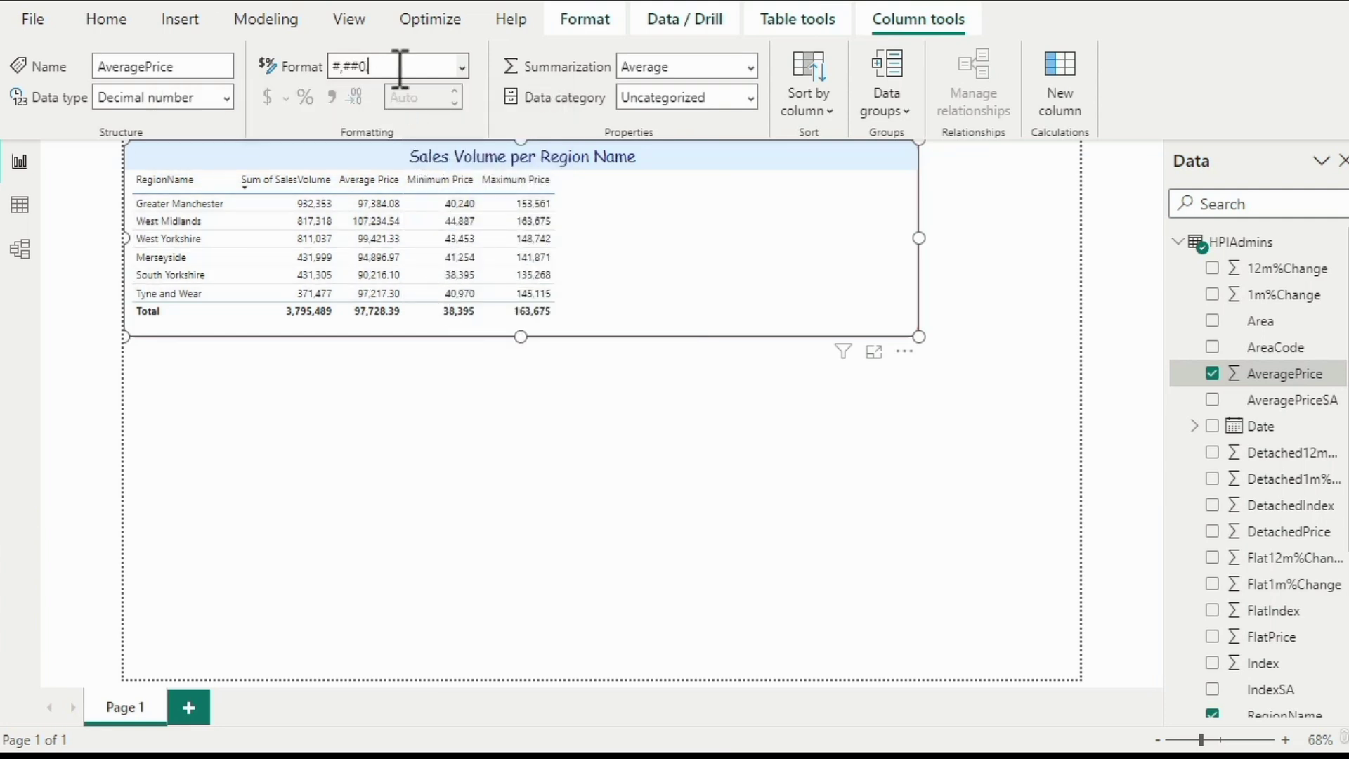
pyautogui.write('.00')
pyautogui.press('Return')
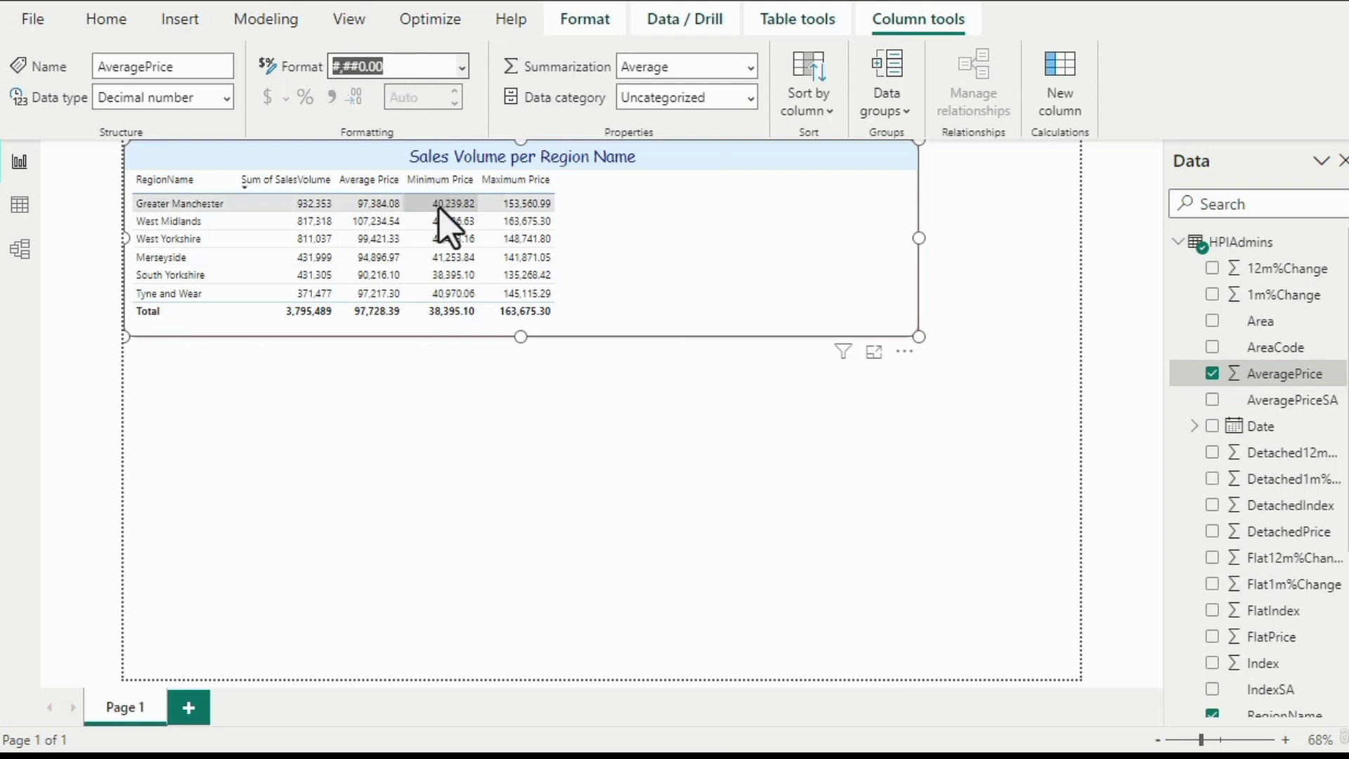
pyautogui.moveTo(439, 210)
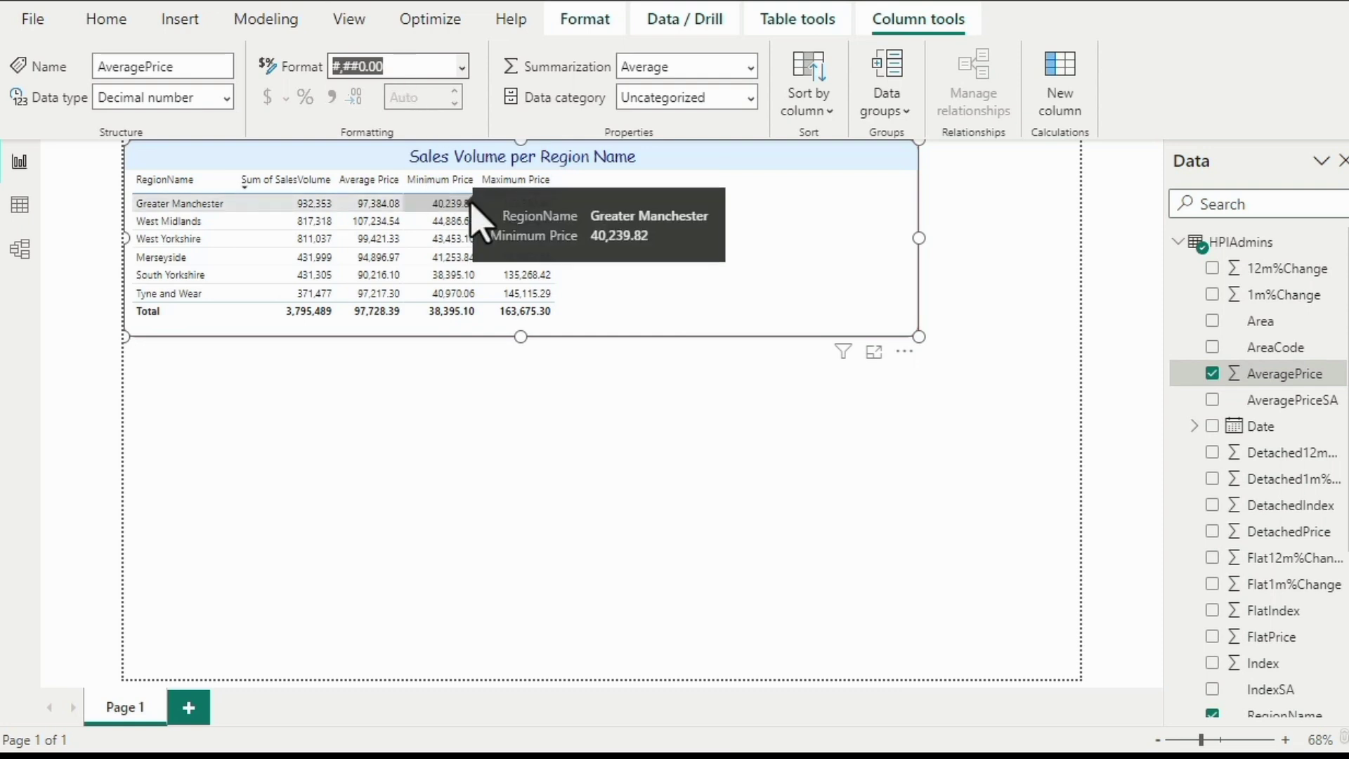
# Examine the date formats offered for the Date column
pyautogui.click(1282, 430)
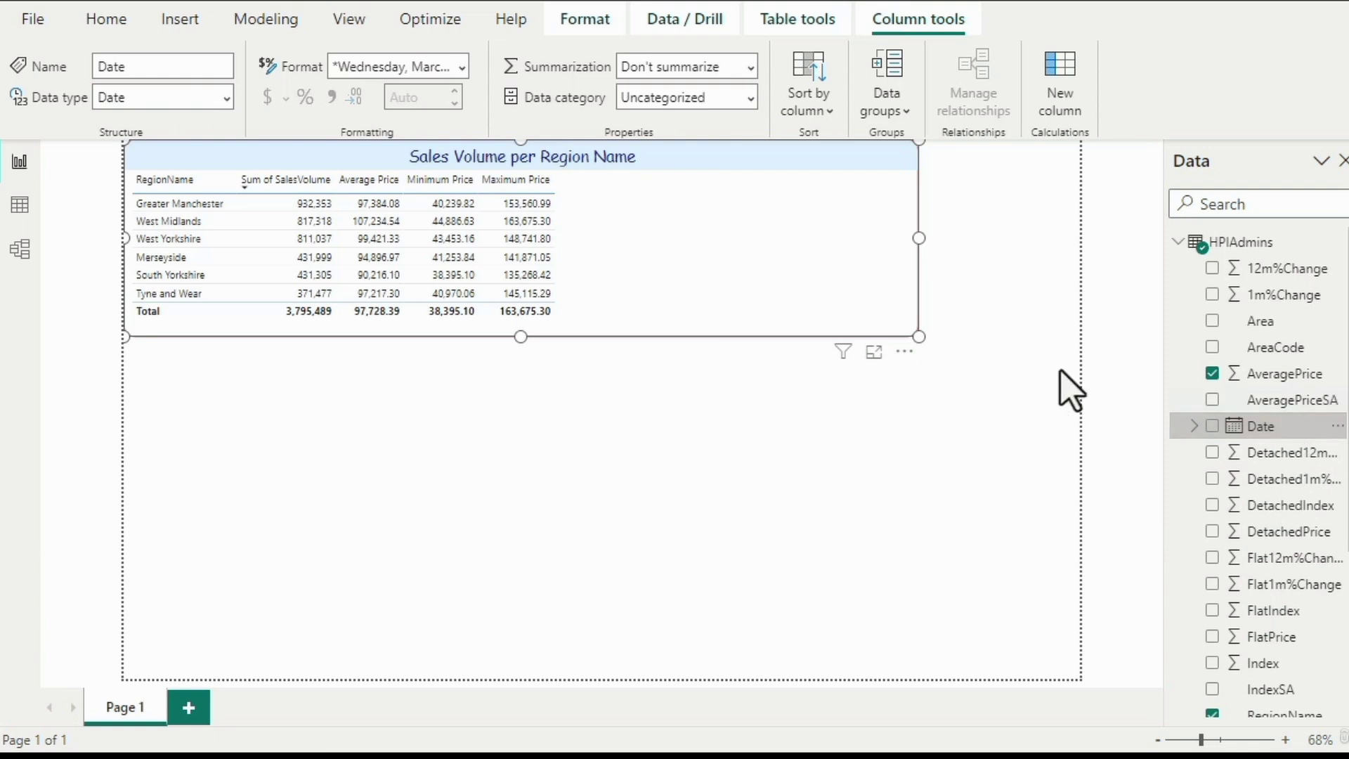
pyautogui.click(463, 66)
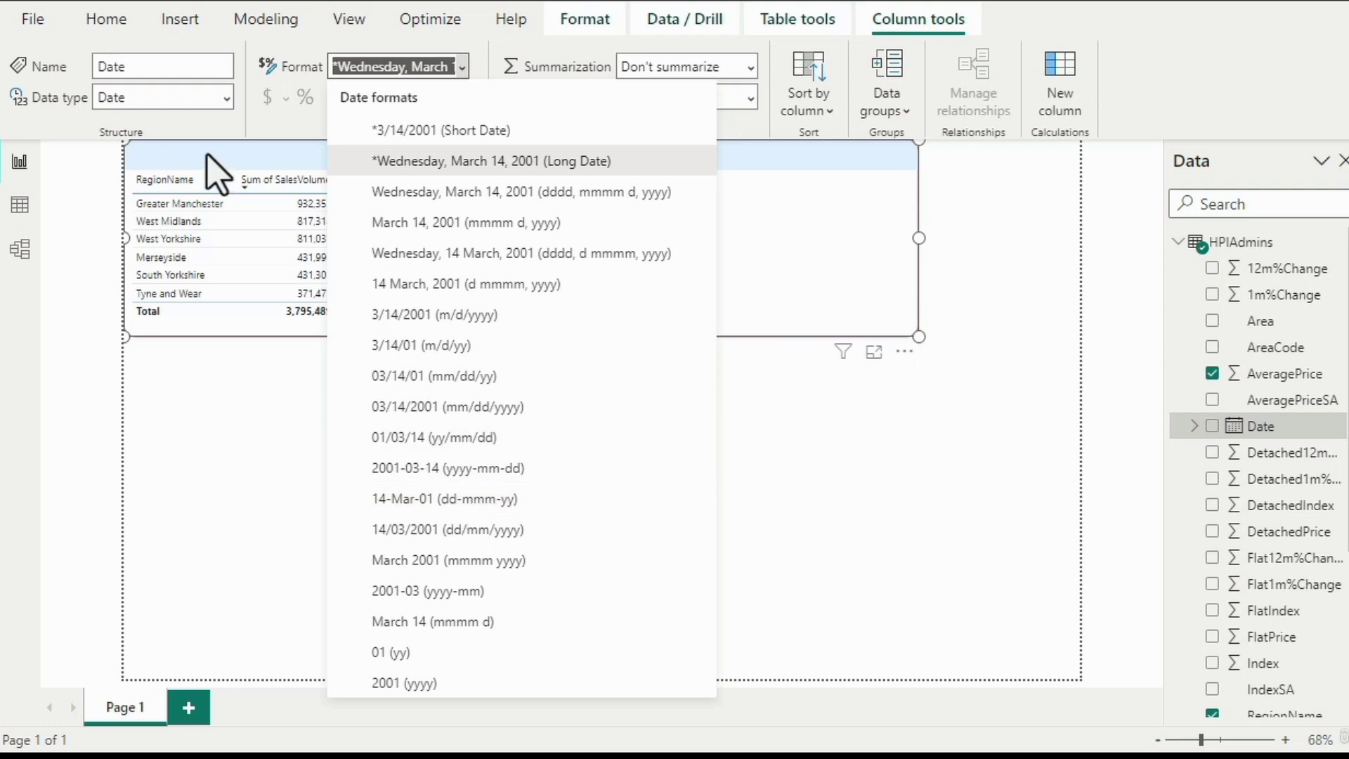
# Change the Date column's data type to Time and examine the time formats offered
pyautogui.click(228, 98)
pyautogui.click(172, 290)
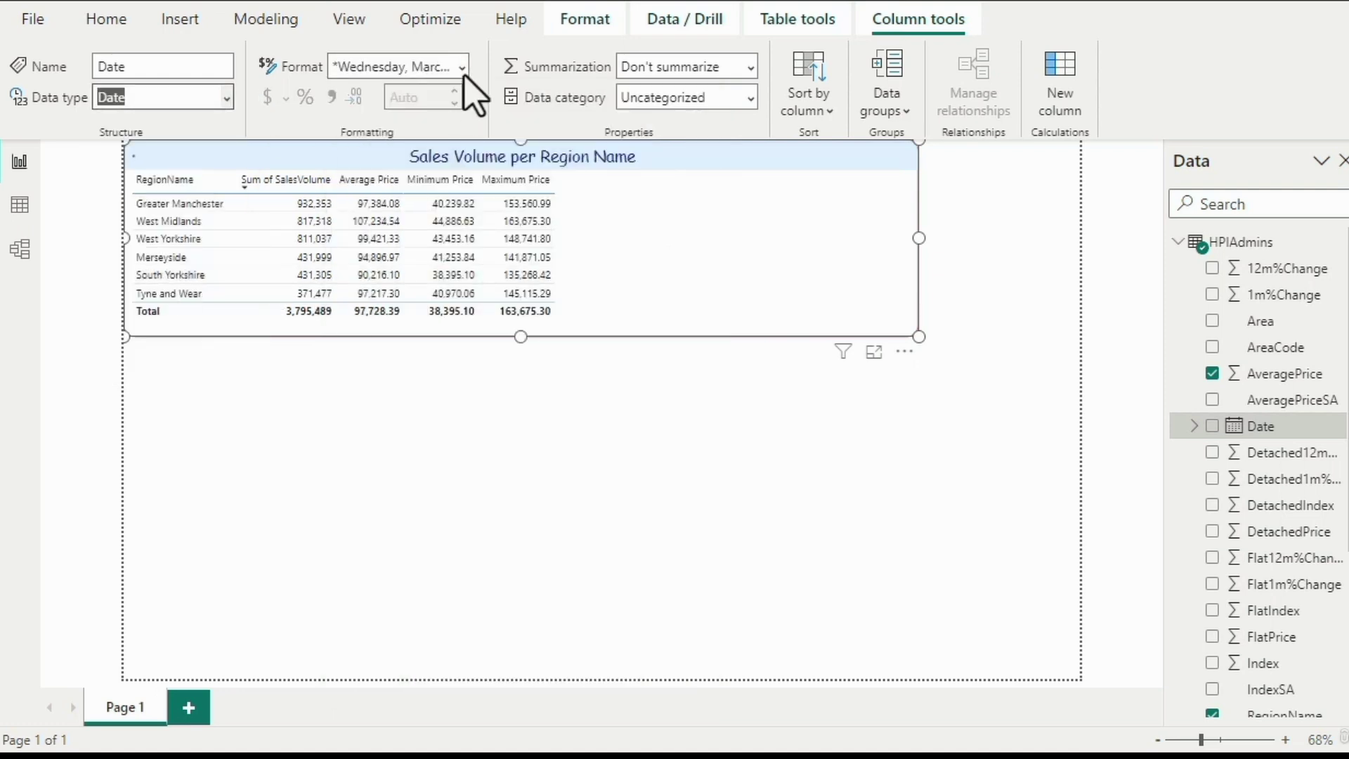
pyautogui.click(462, 67)
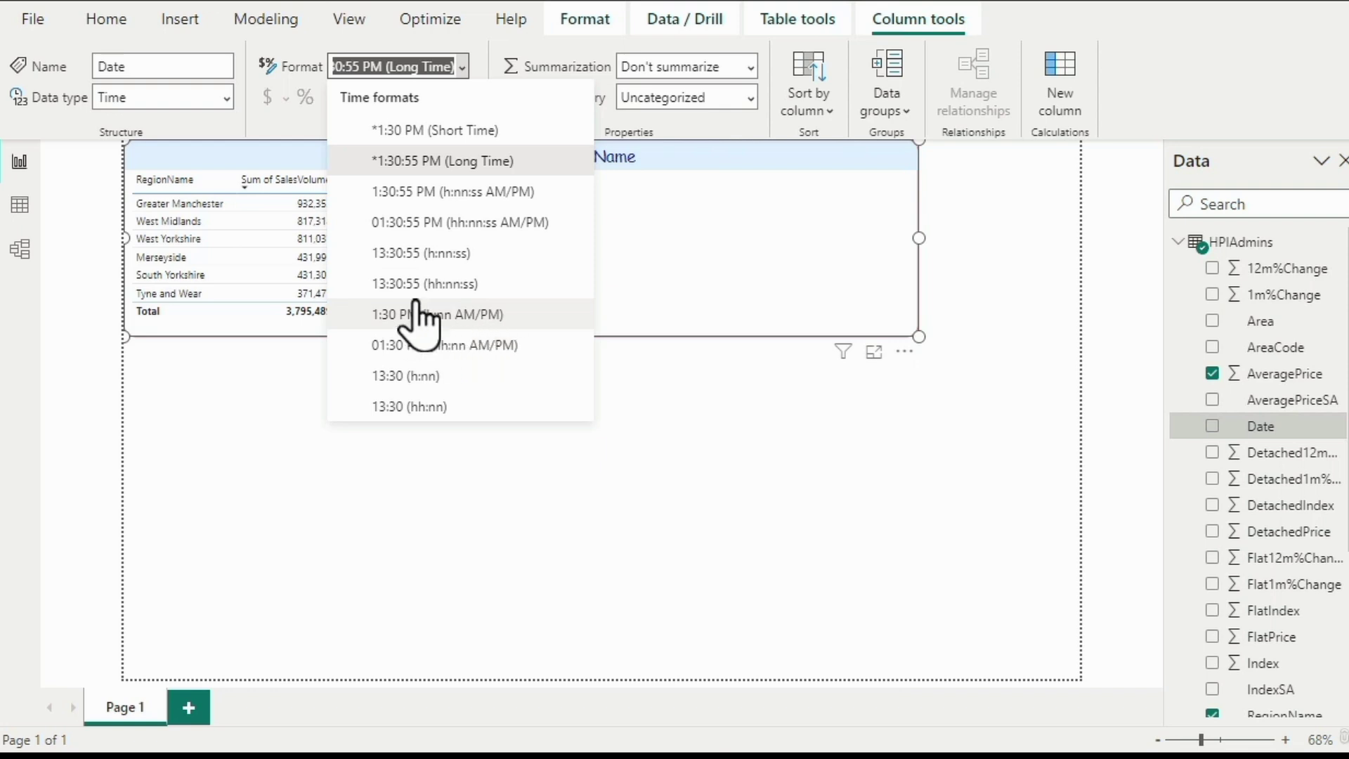
# Set the Date column's data type back to Date
pyautogui.click(226, 95)
pyautogui.click(225, 96)
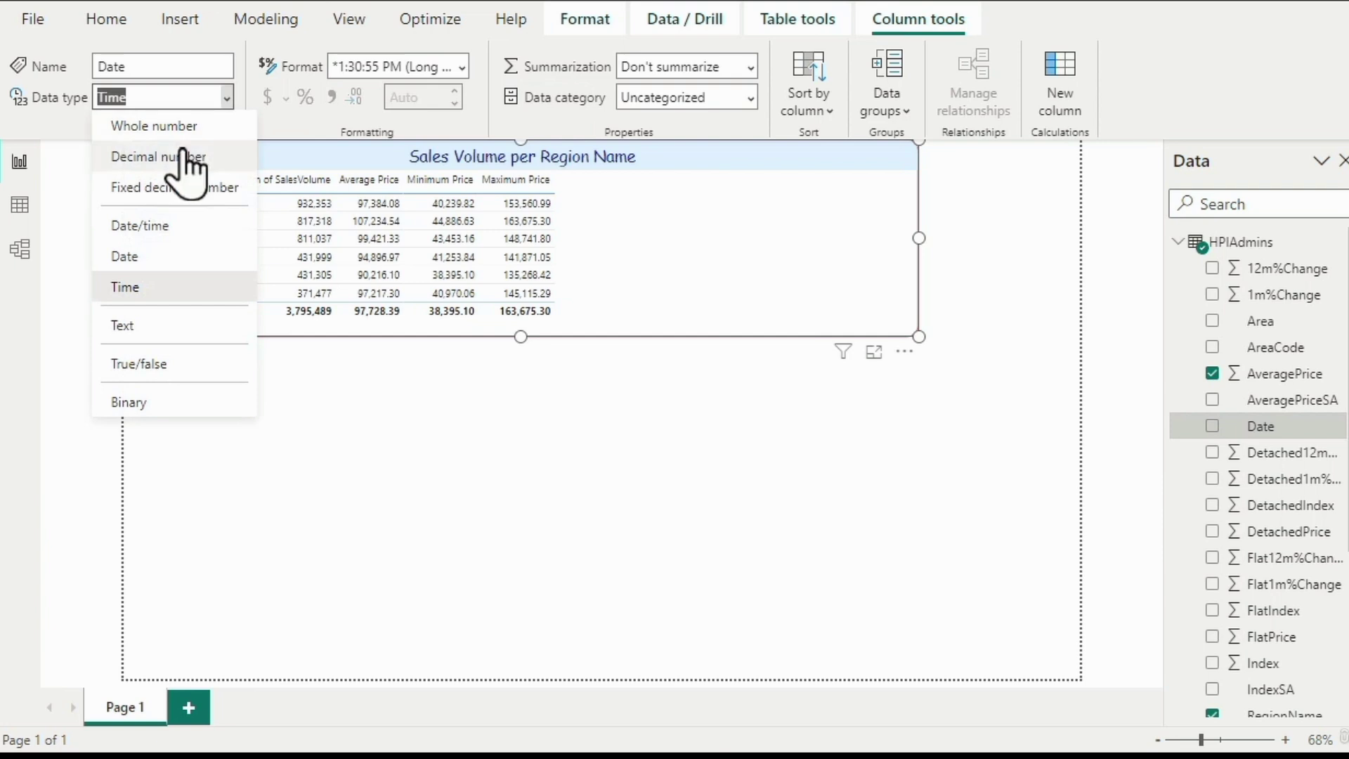
pyautogui.click(172, 257)
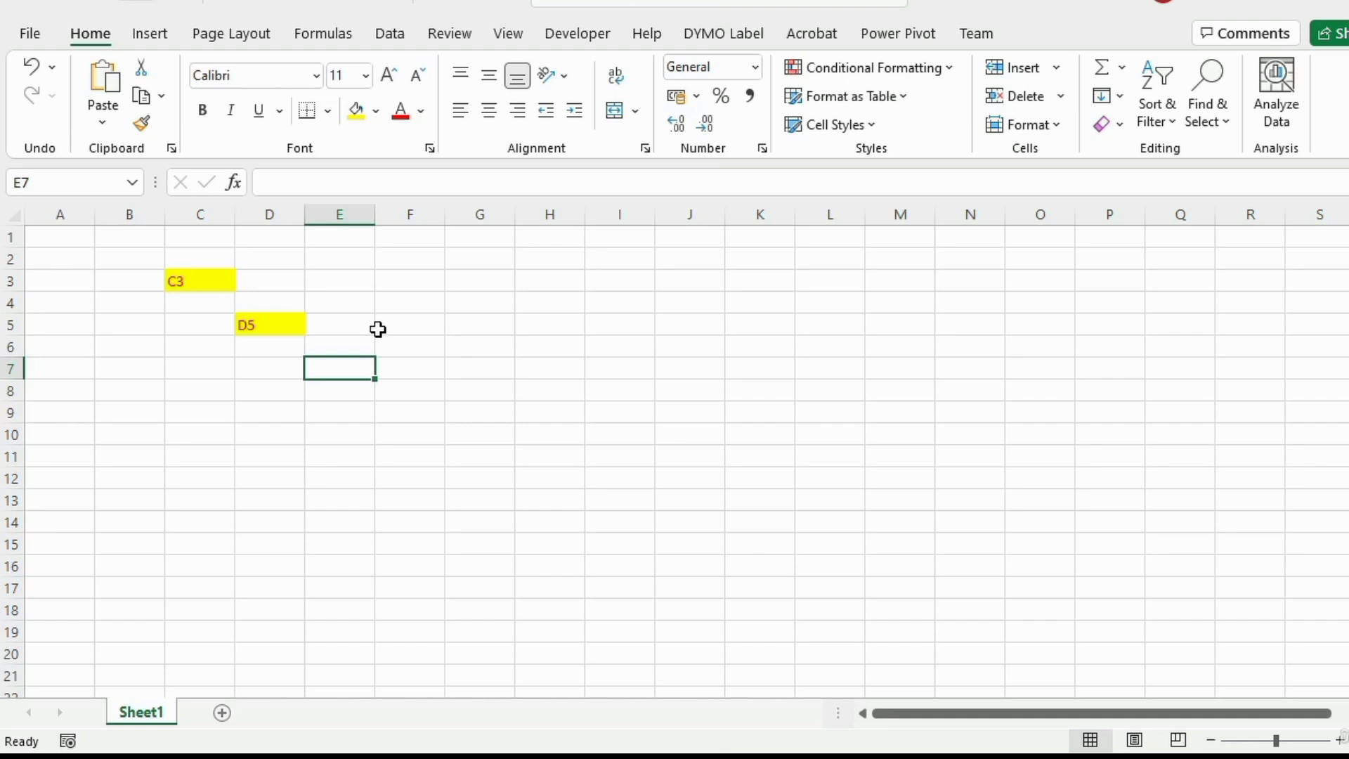
# Switch to the Excel worksheet, enter 12.345 in cell E7 and format it as a percentage
pyautogui.write('12.345')
pyautogui.hotkey('ctrl', 'Return')
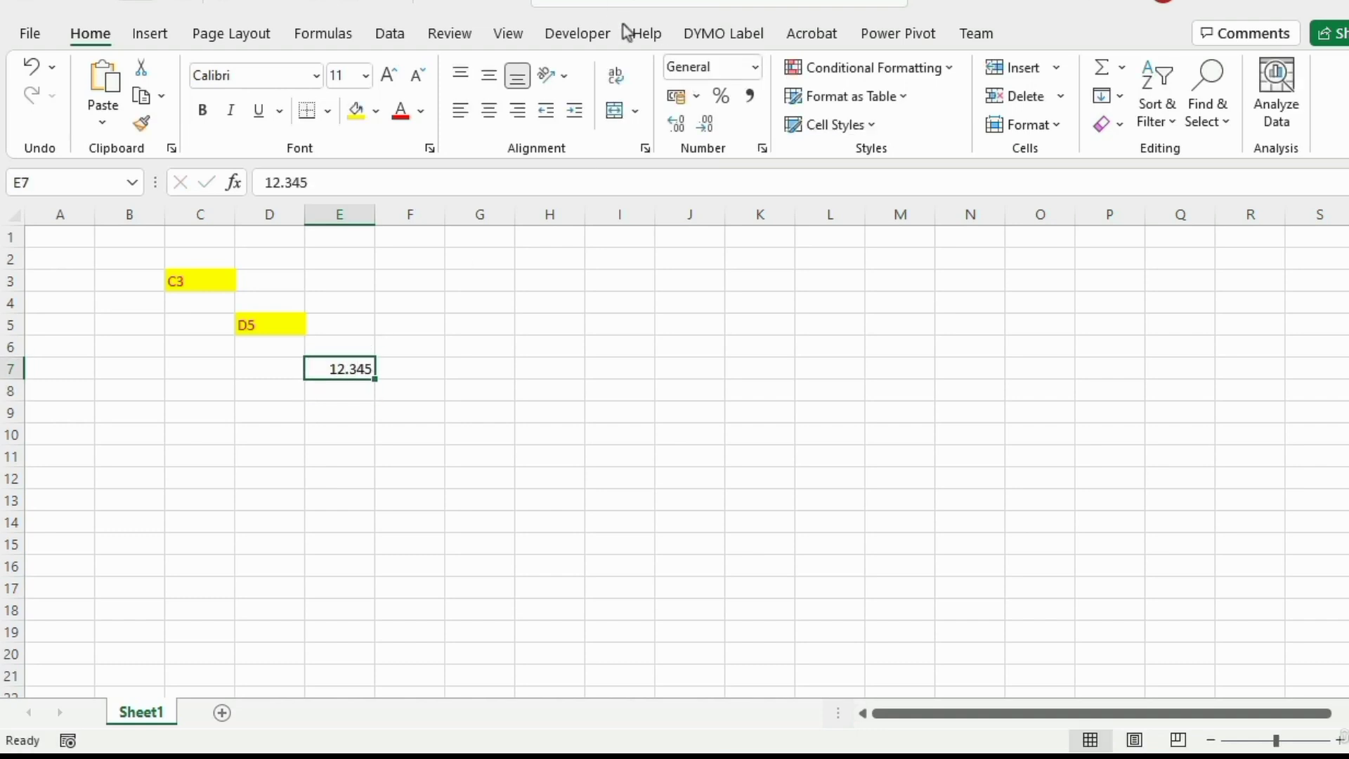
pyautogui.click(721, 96)
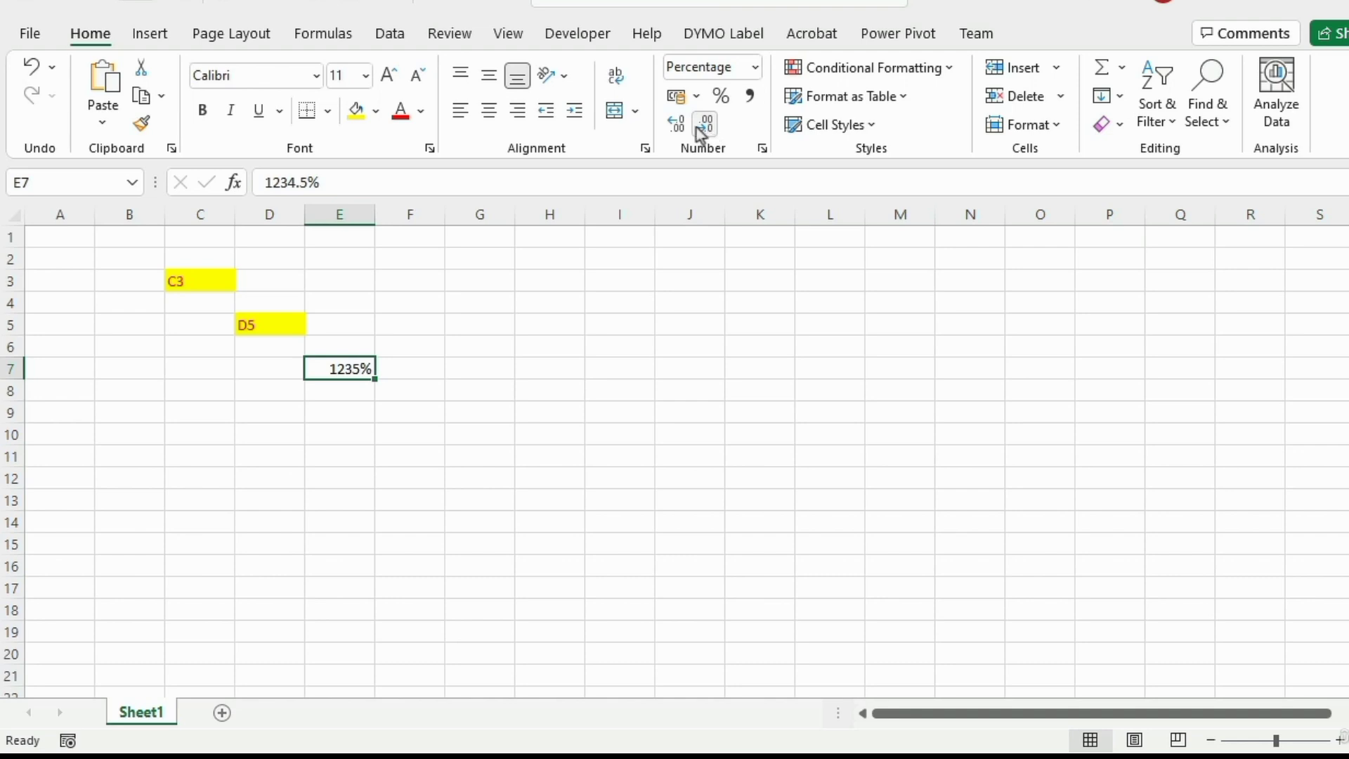
# Show the percentage in cell E7 with two decimal places and examine the custom number format codes in the Format Cells dialog
pyautogui.click(677, 124)
pyautogui.click(676, 124)
pyautogui.click(763, 149)
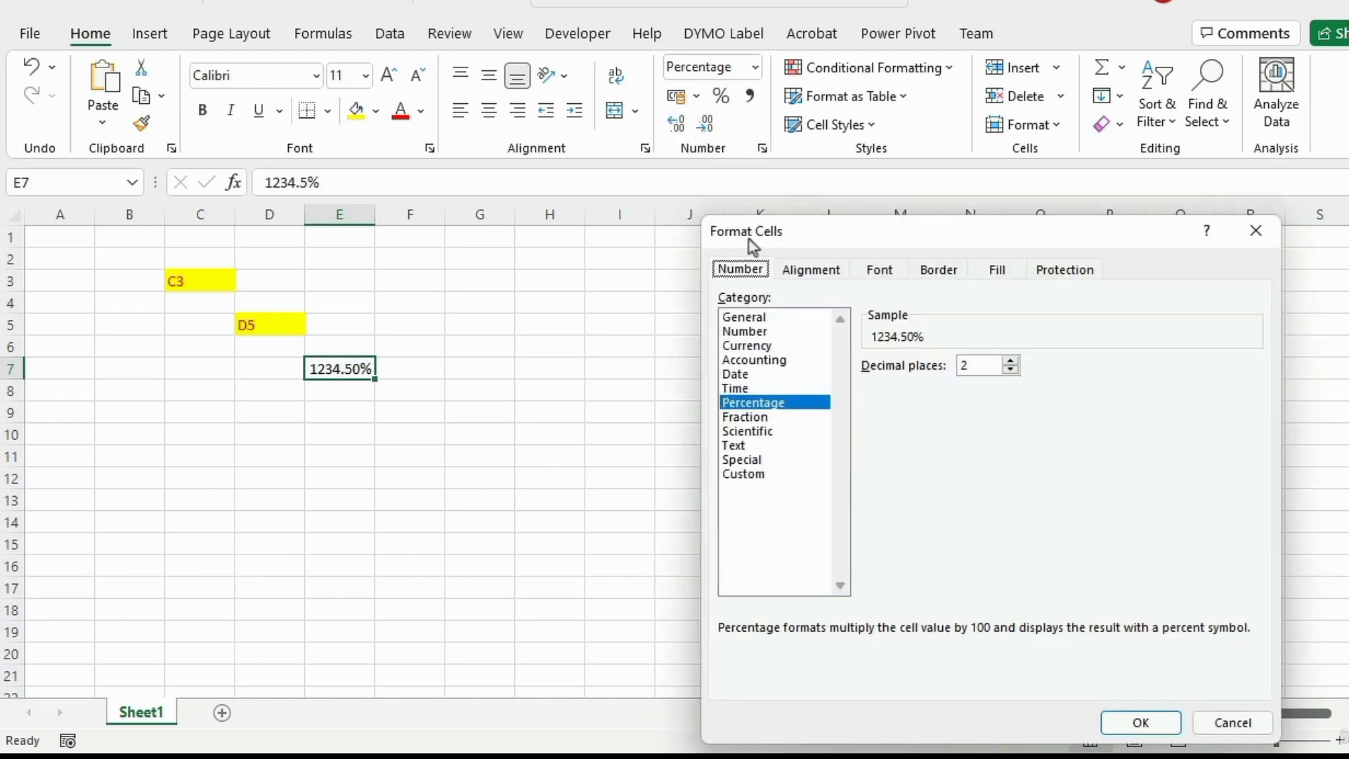
pyautogui.click(782, 477)
pyautogui.moveTo(903, 383); pyautogui.dragTo(844, 382)
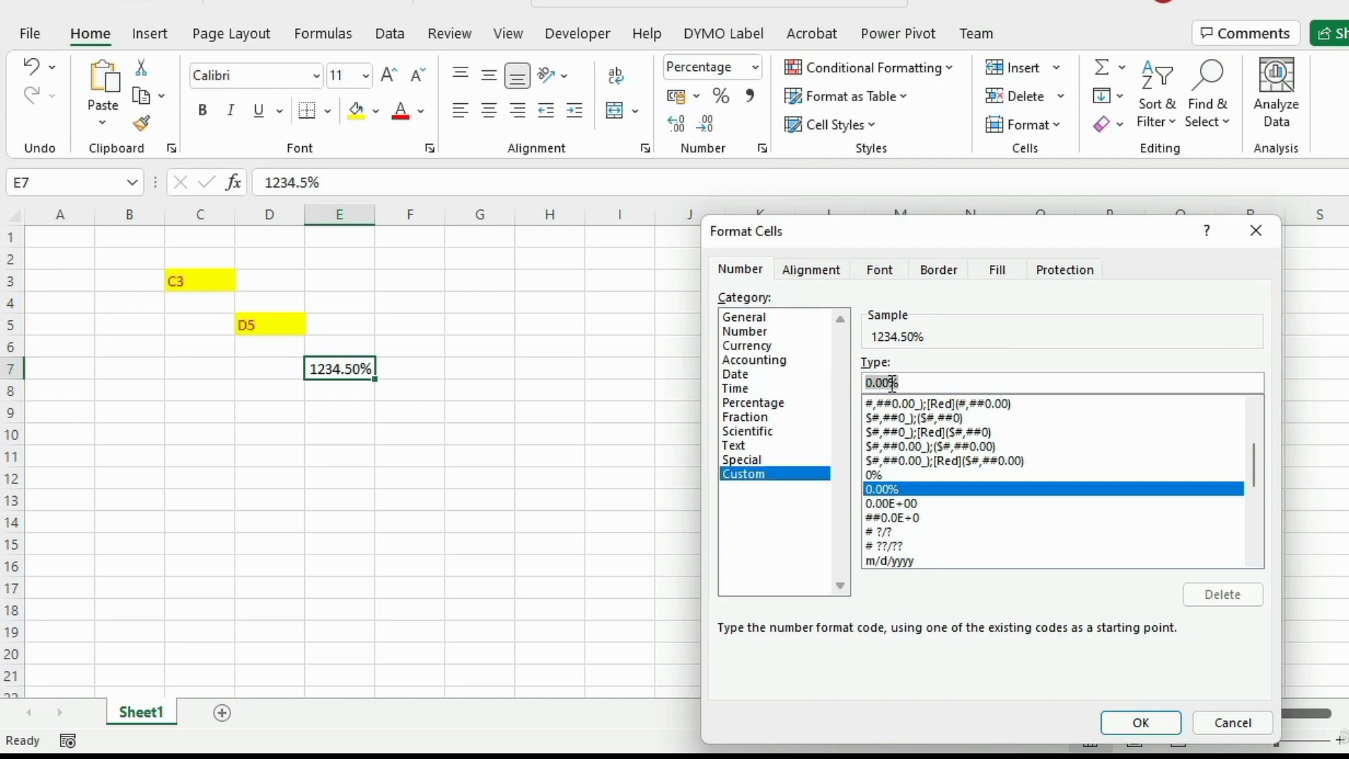
pyautogui.moveTo(1258, 487); pyautogui.dragTo(1265, 421)
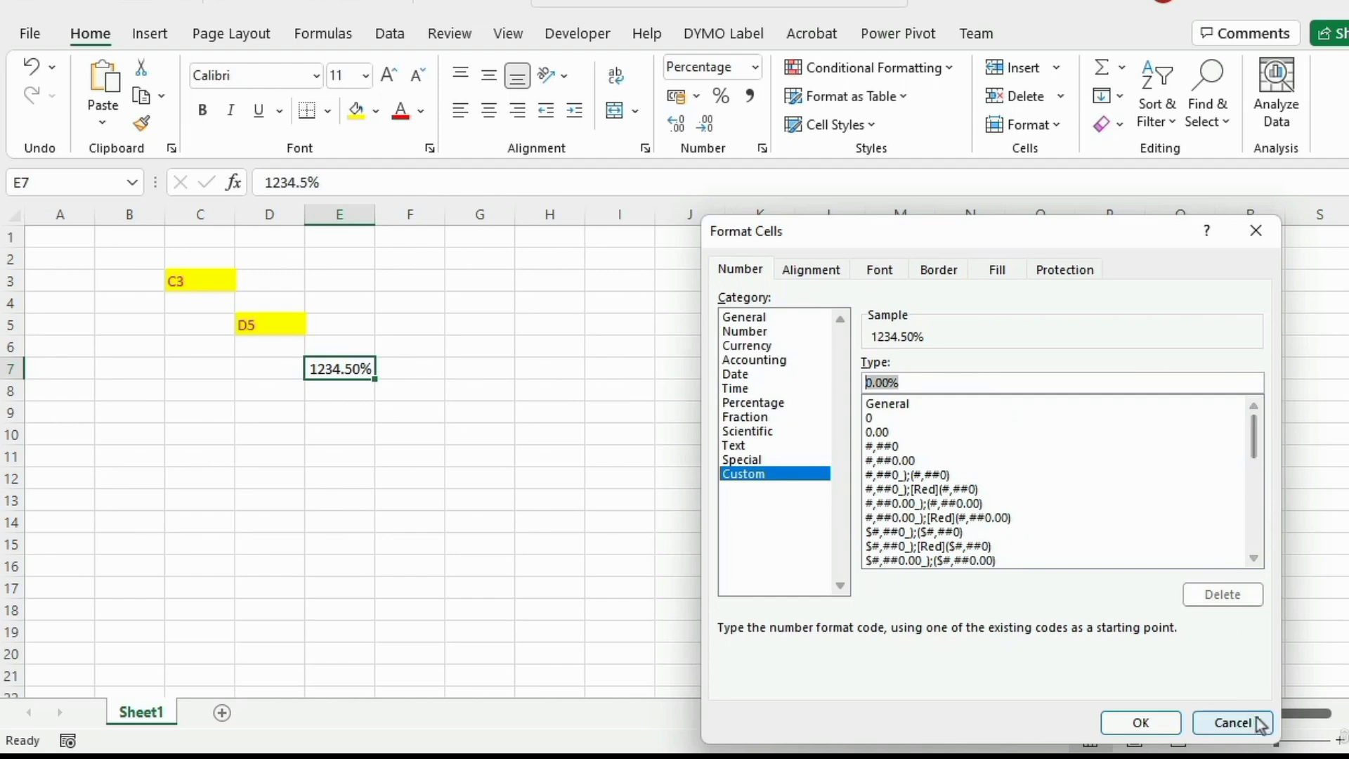
pyautogui.click(1235, 723)
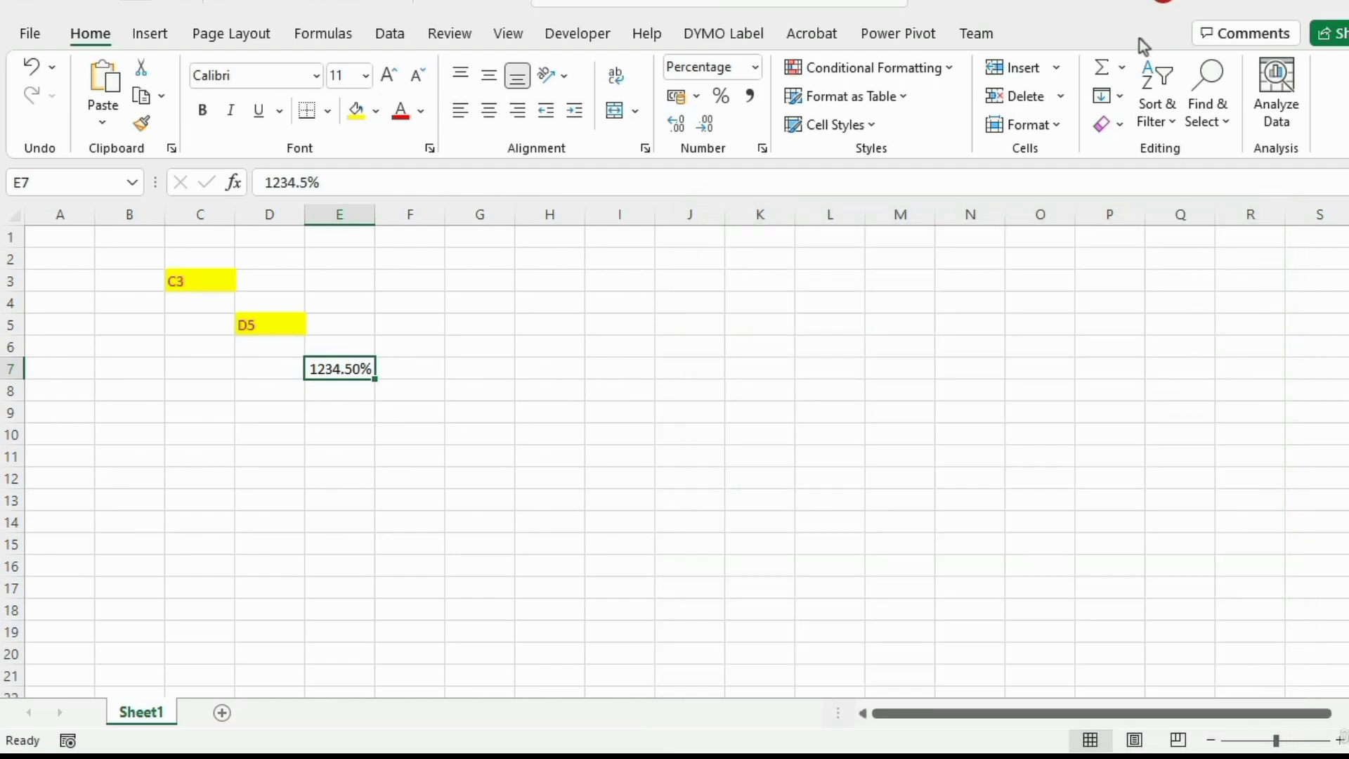
# Switch back to Power BI and bring up the formatting properties of the SalesVolume column in the model view
pyautogui.click(1270, 7)
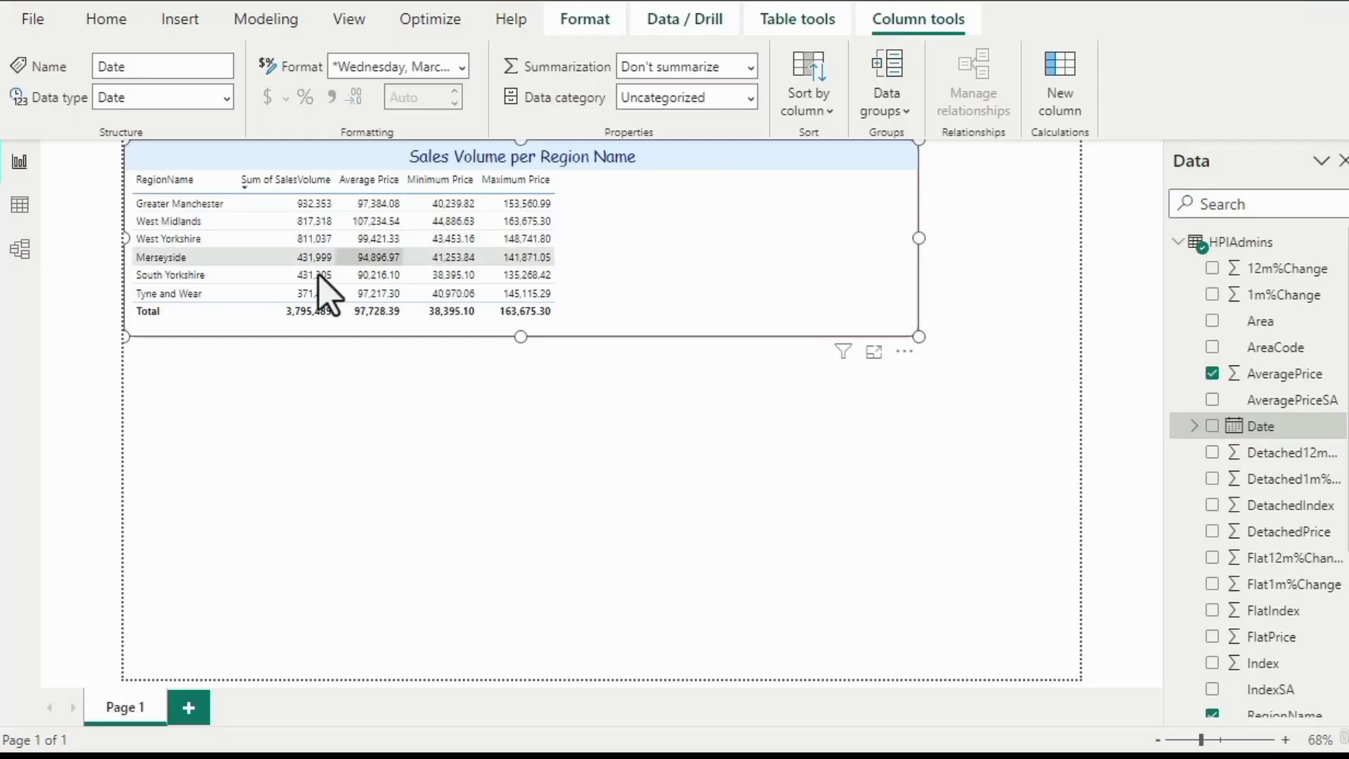
pyautogui.click(16, 253)
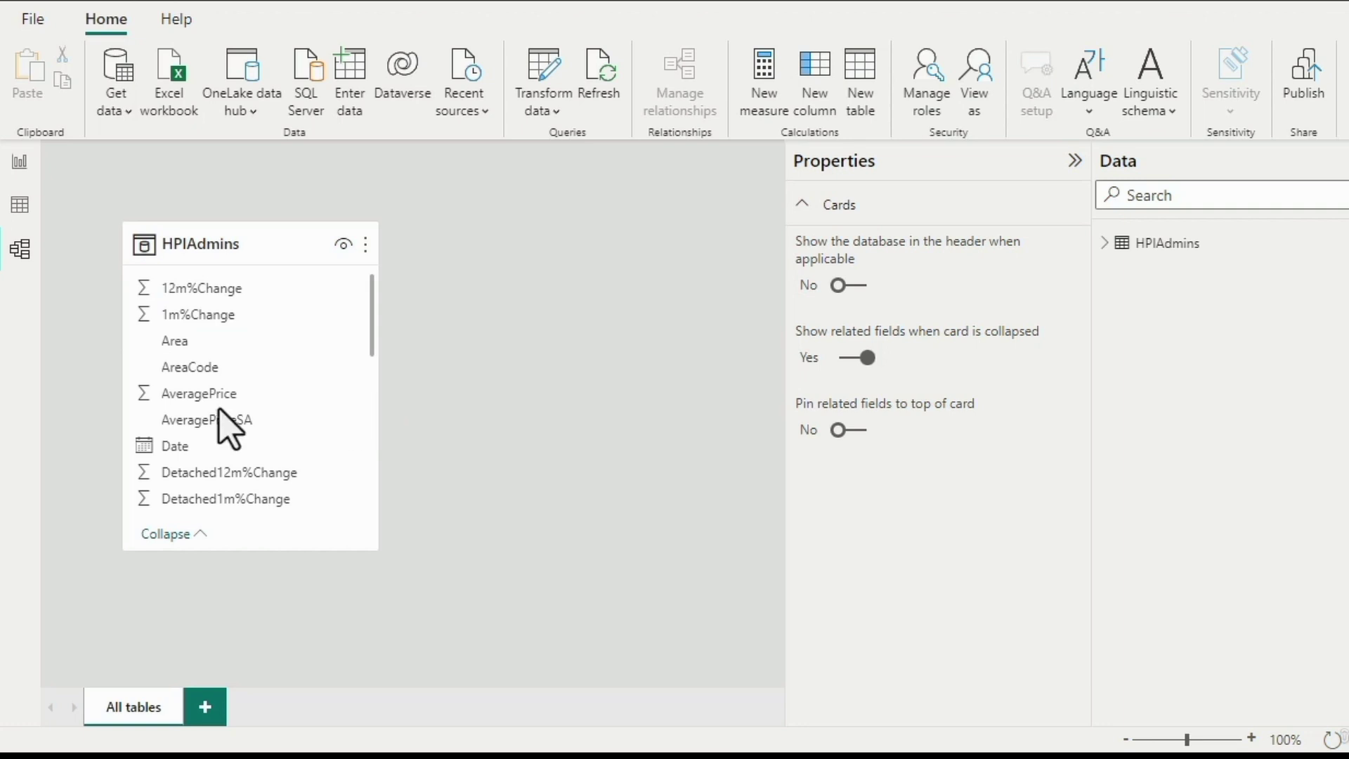
pyautogui.scroll(-5, 281, 429)
pyautogui.scroll(-2, 267, 439)
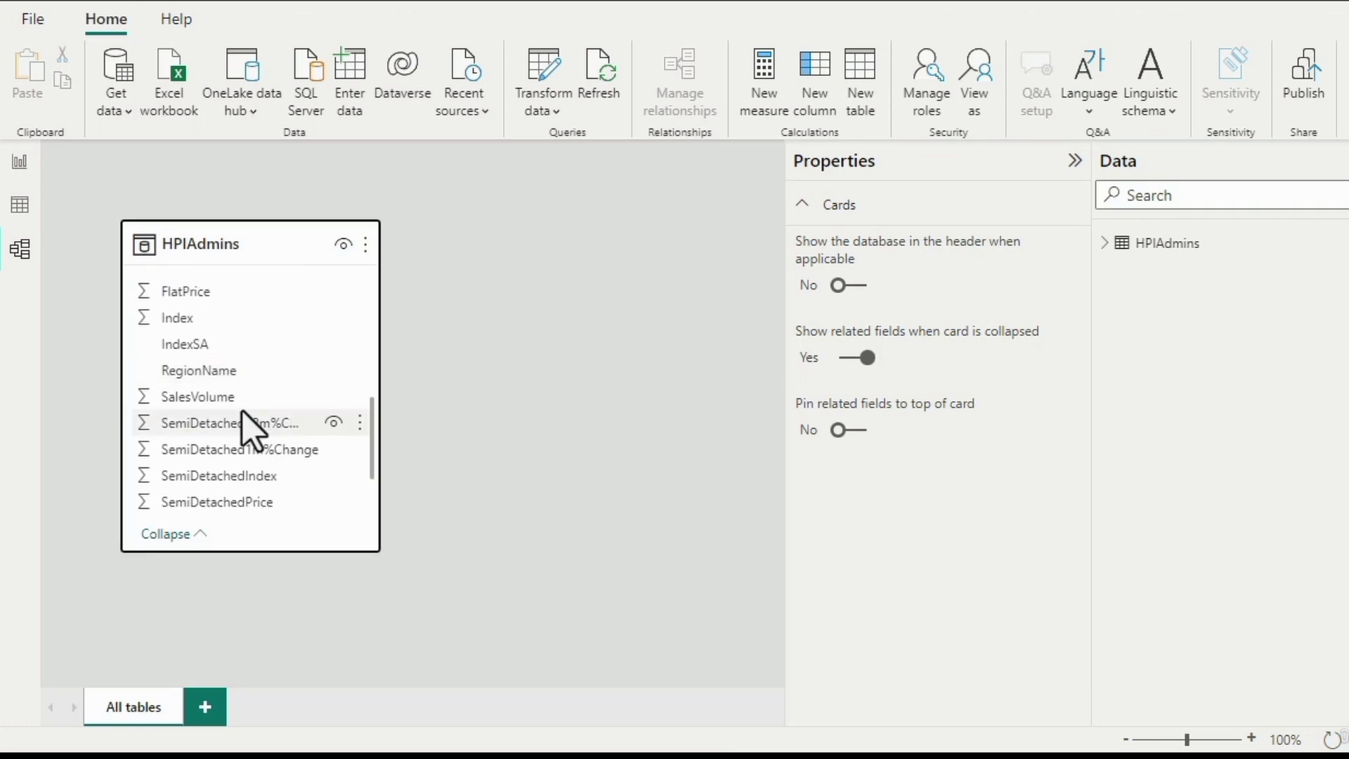
pyautogui.click(244, 399)
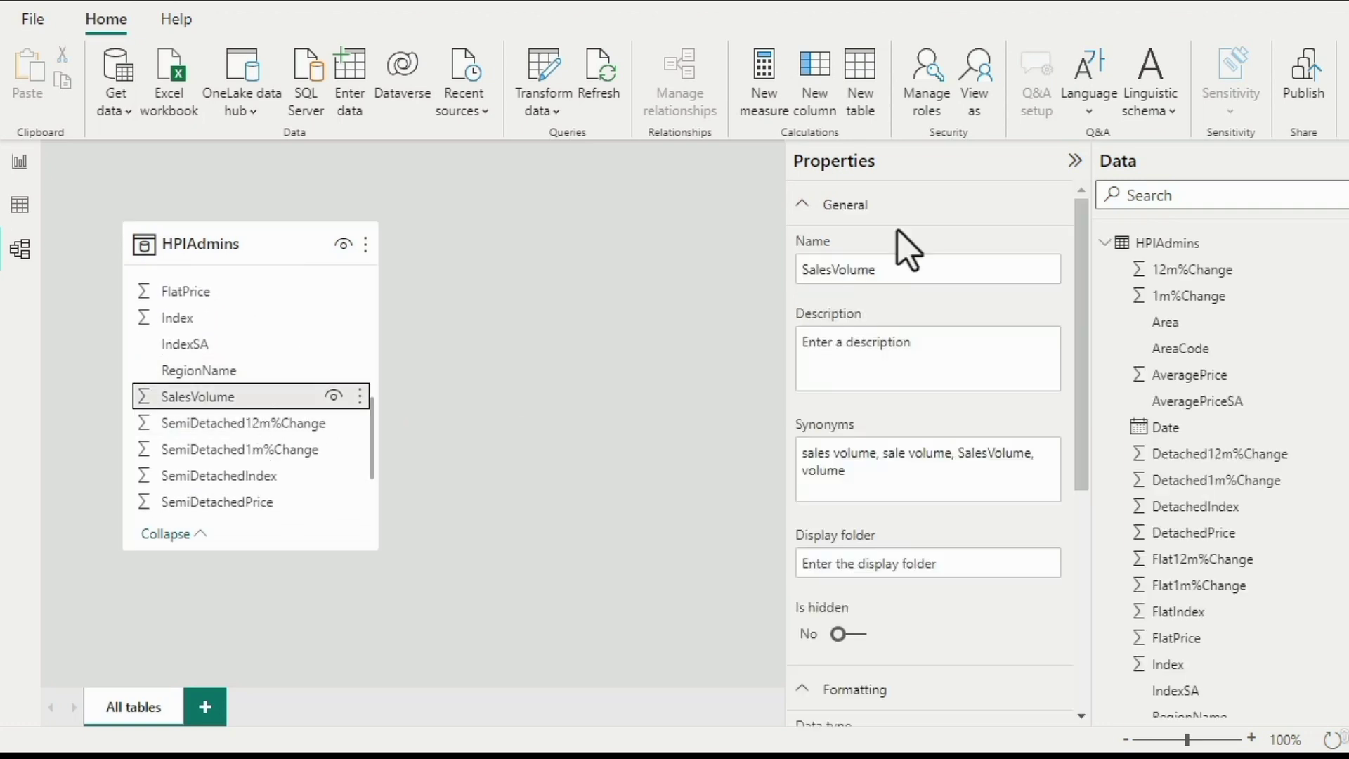
pyautogui.click(1072, 163)
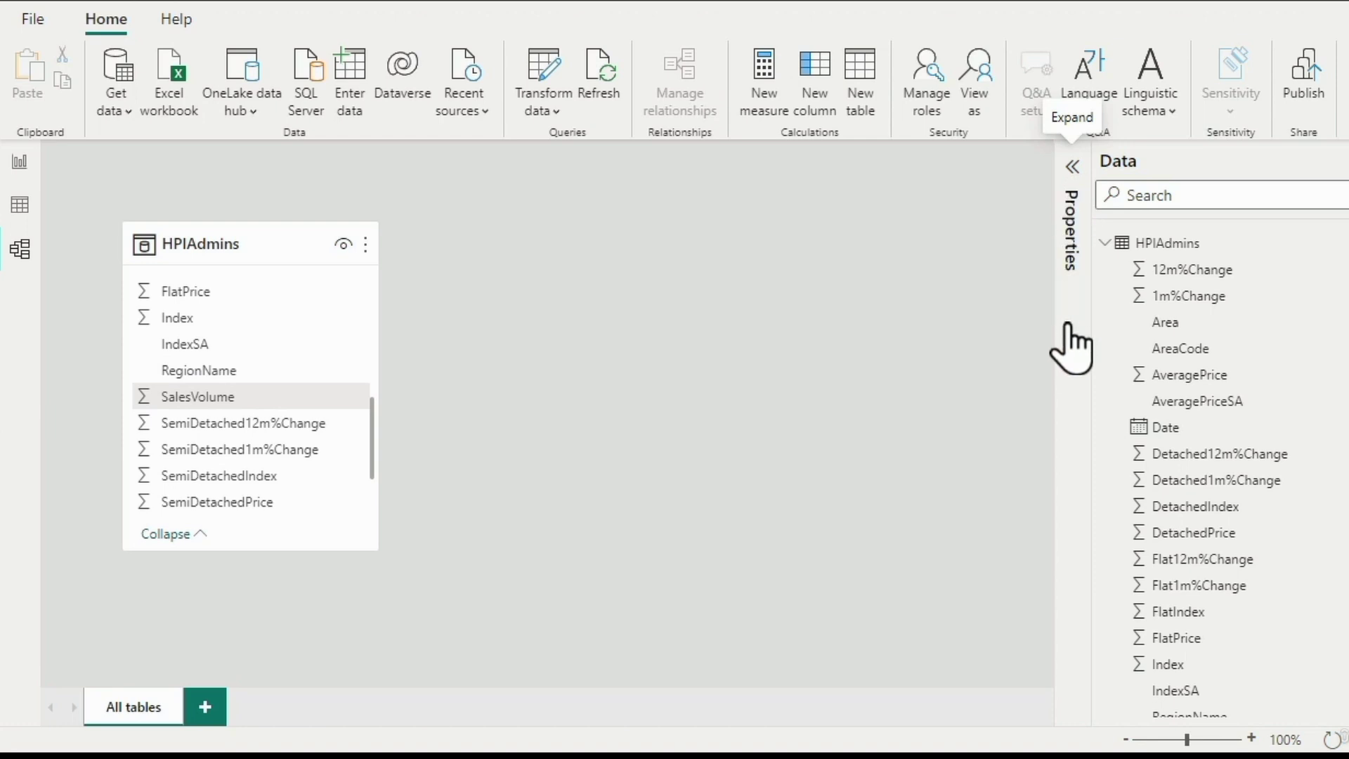
pyautogui.click(1072, 168)
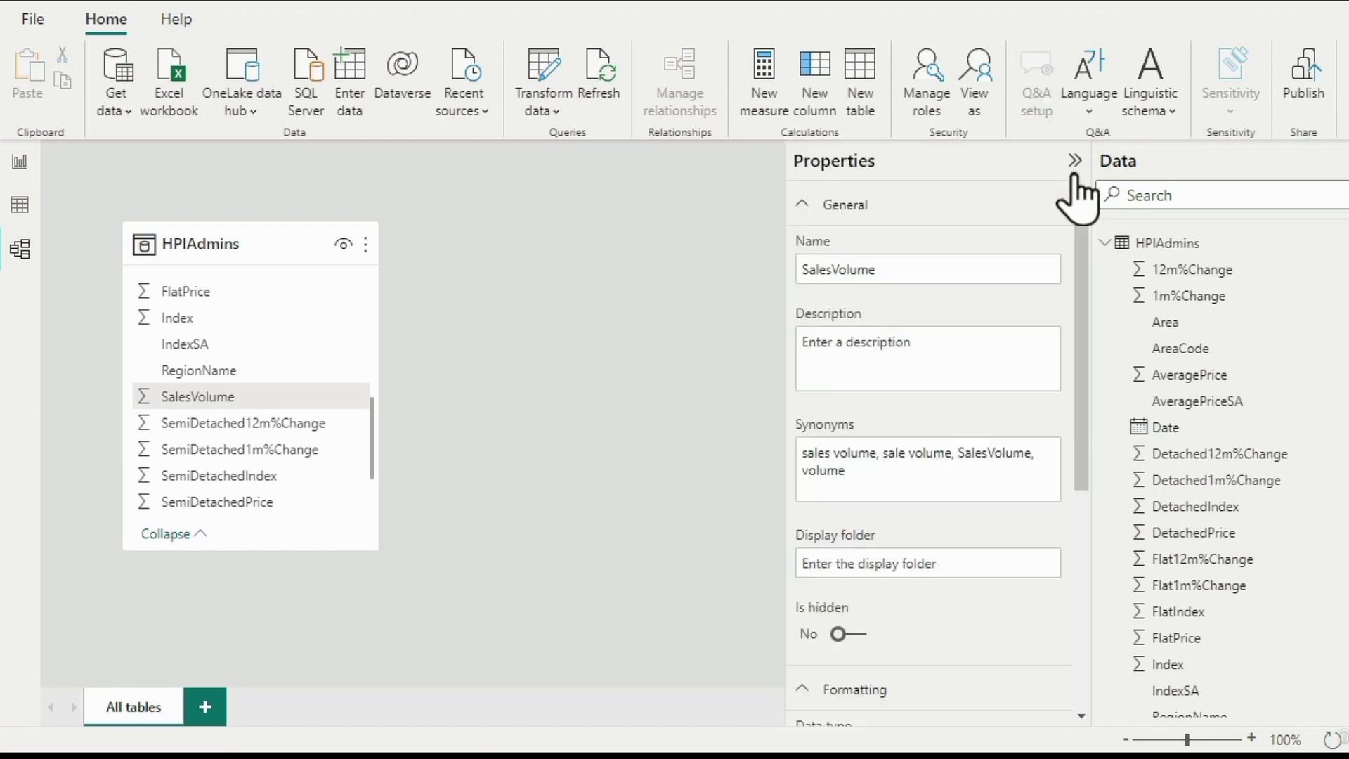
pyautogui.moveTo(1081, 340); pyautogui.dragTo(1085, 541)
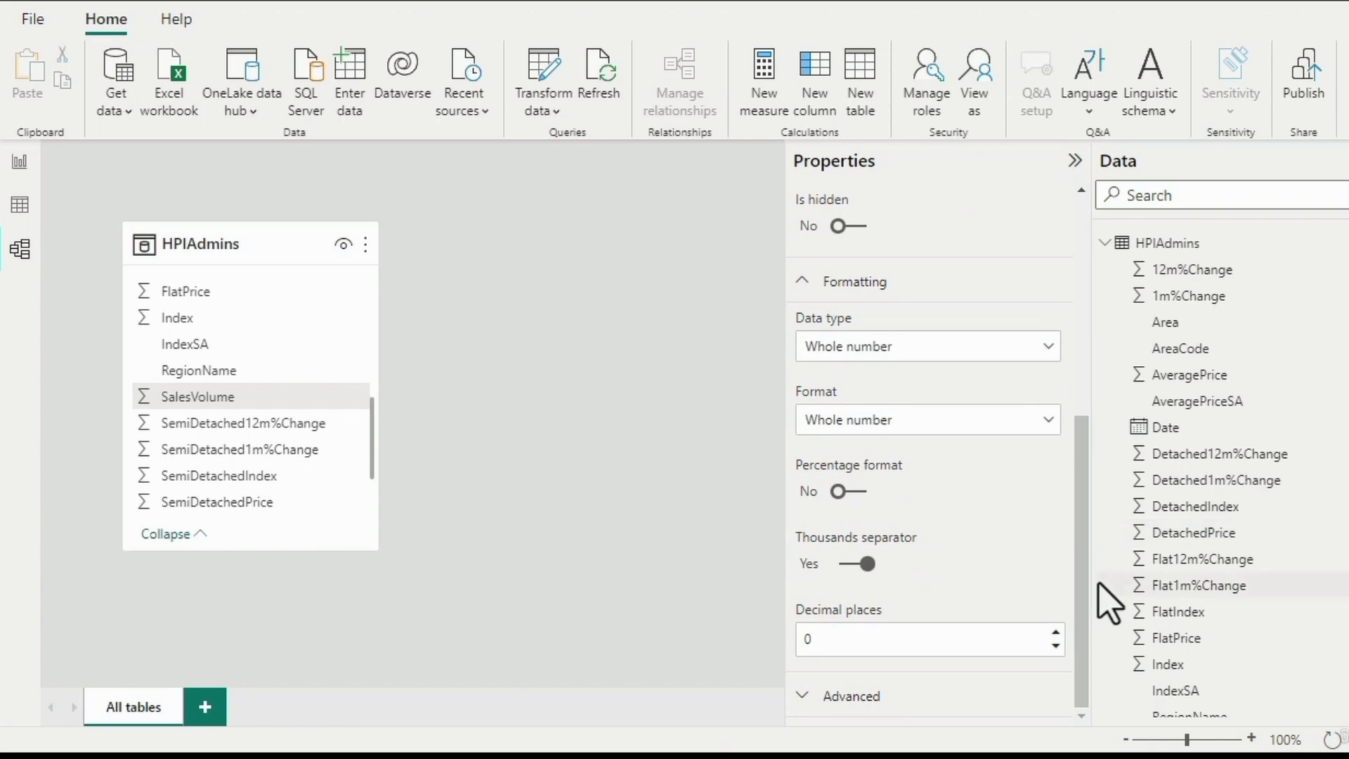
# Try the Custom format on the SalesVolume column and set its format back to Whole number
pyautogui.click(969, 345)
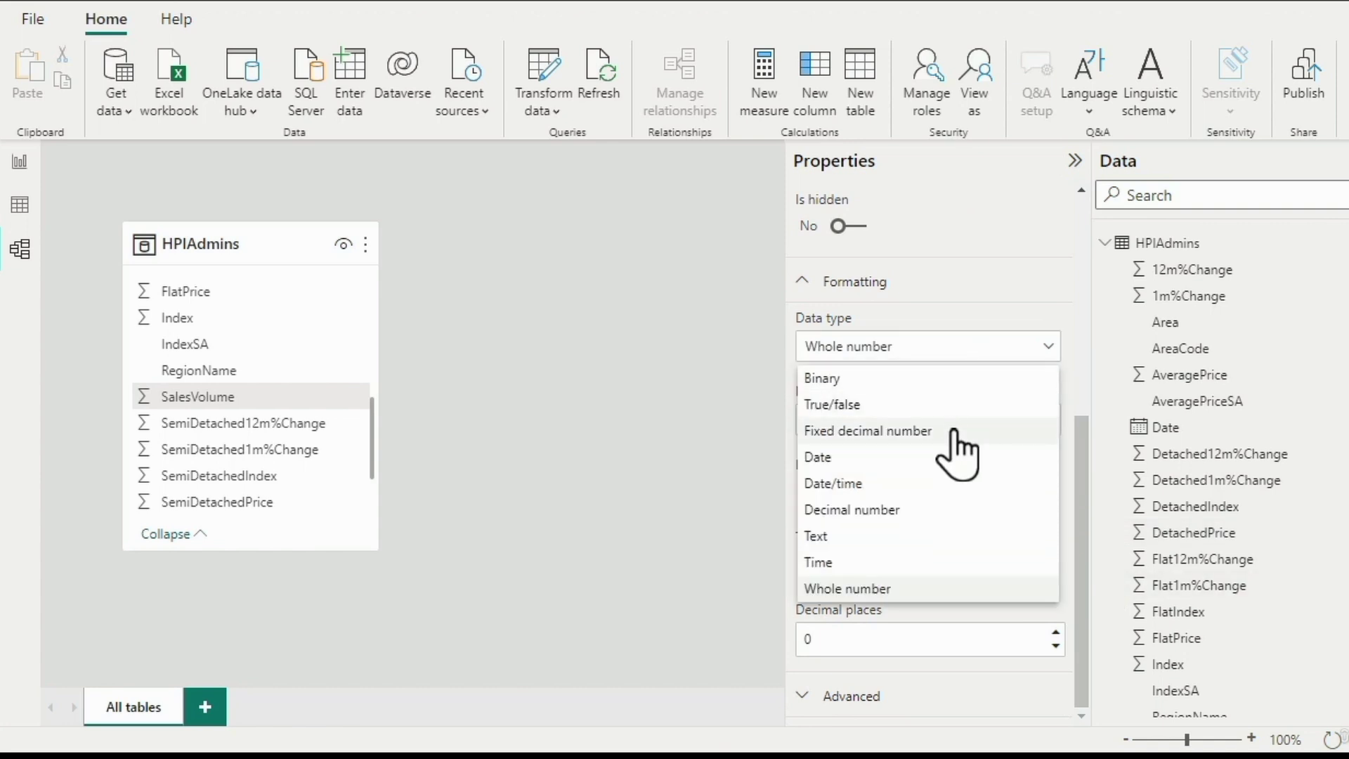
pyautogui.click(1054, 443)
pyautogui.click(1046, 425)
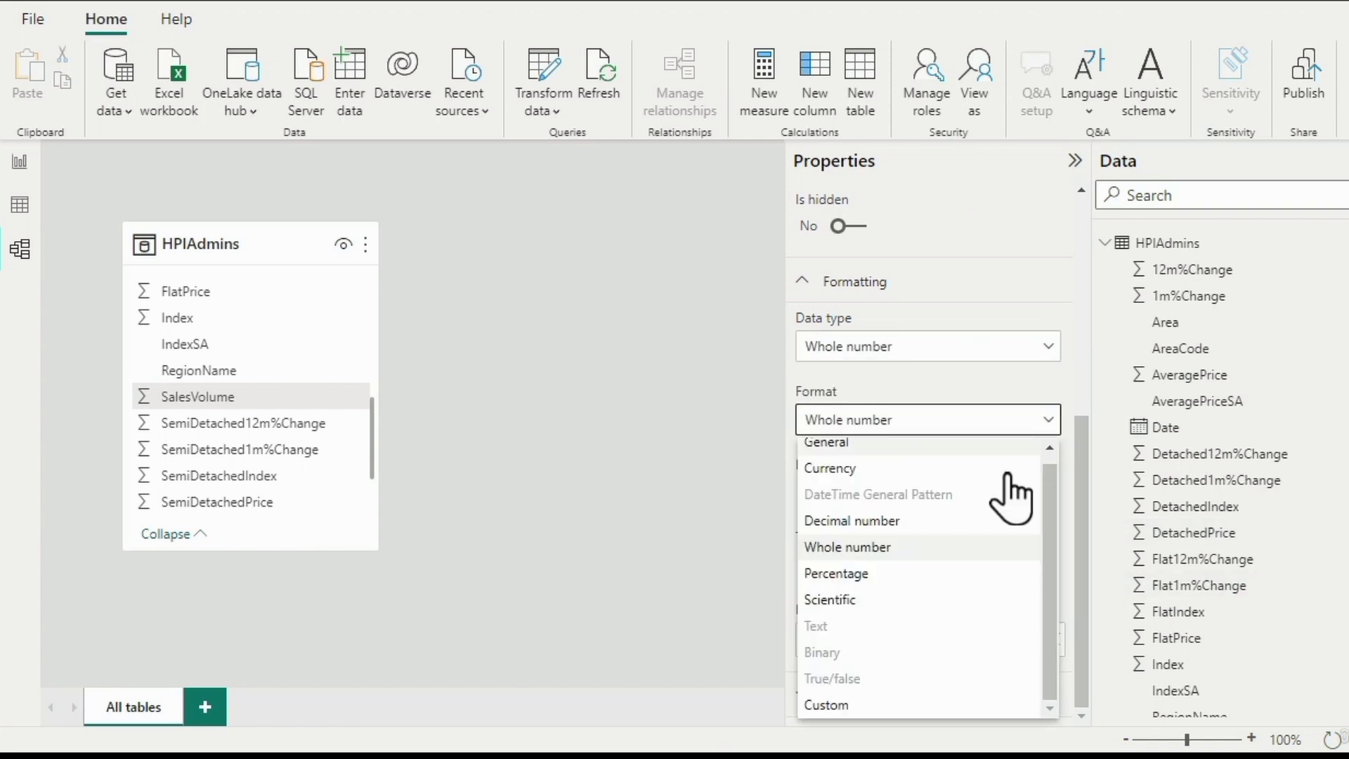
pyautogui.click(884, 705)
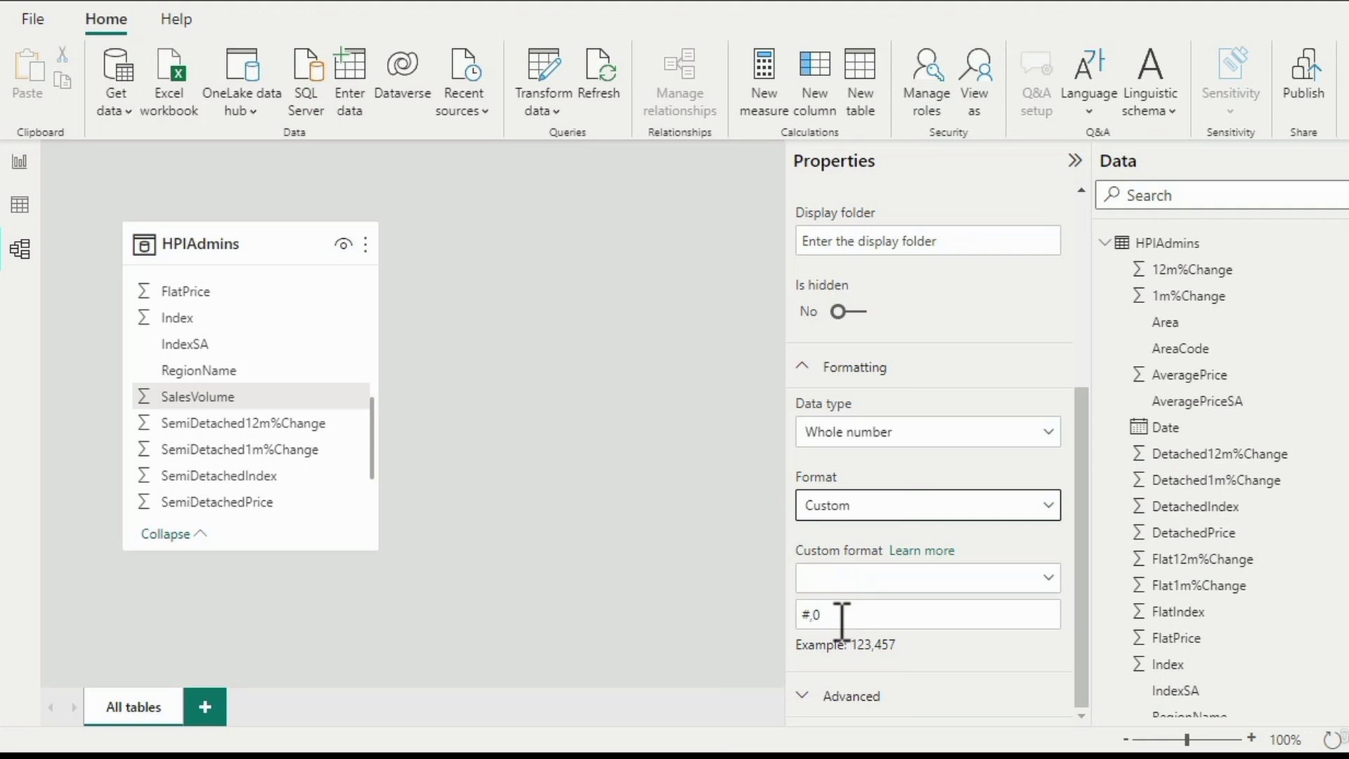
pyautogui.click(1050, 508)
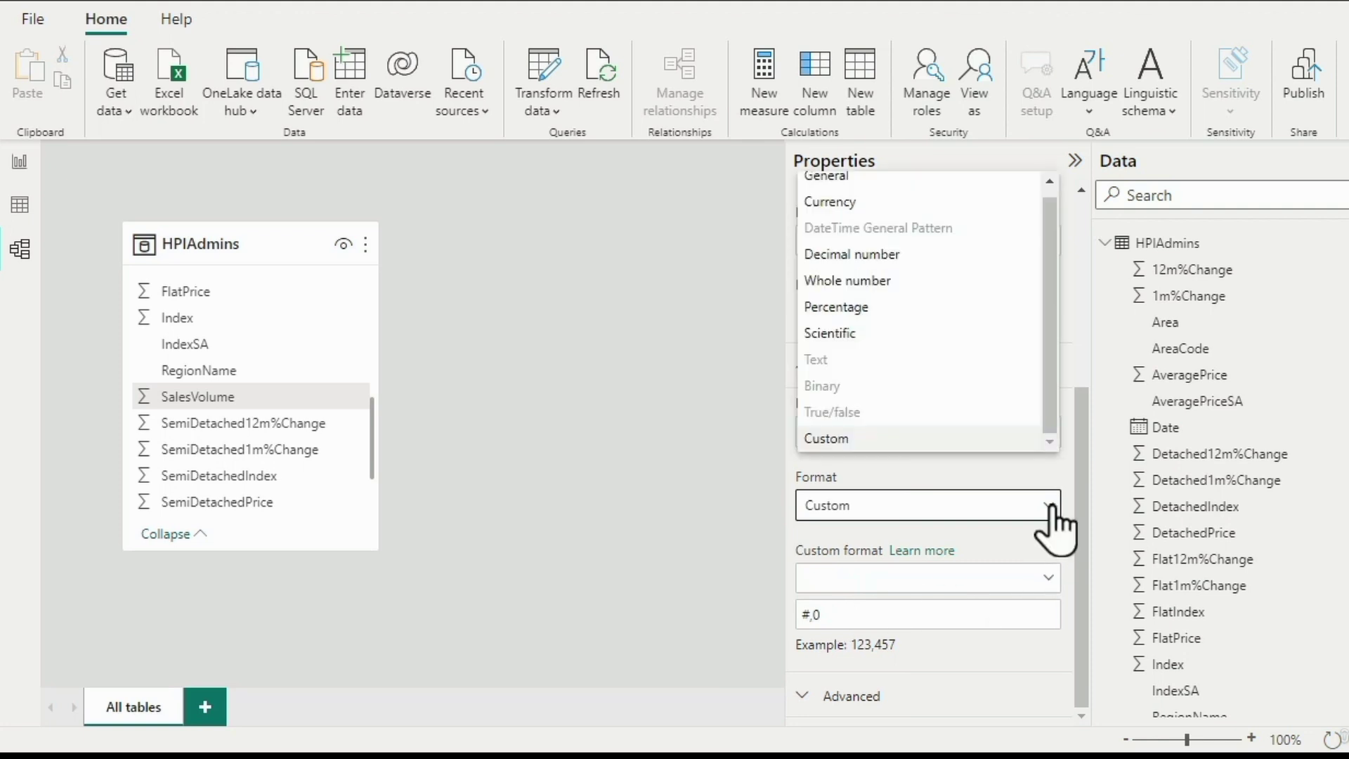
pyautogui.click(893, 285)
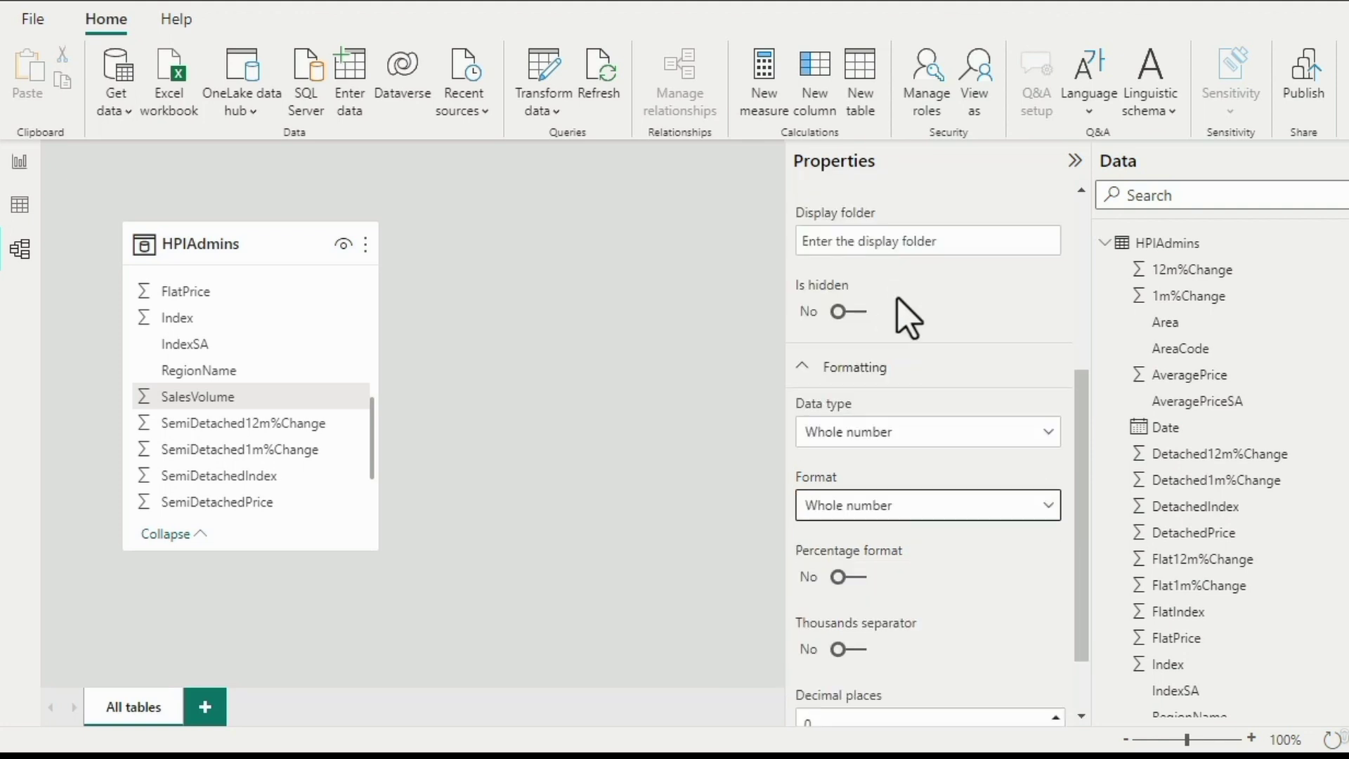
# Give the Date column of the HPIAdmins table the custom date format "d mmmm yy"
pyautogui.click(370, 420)
pyautogui.scroll(4, 323, 397)
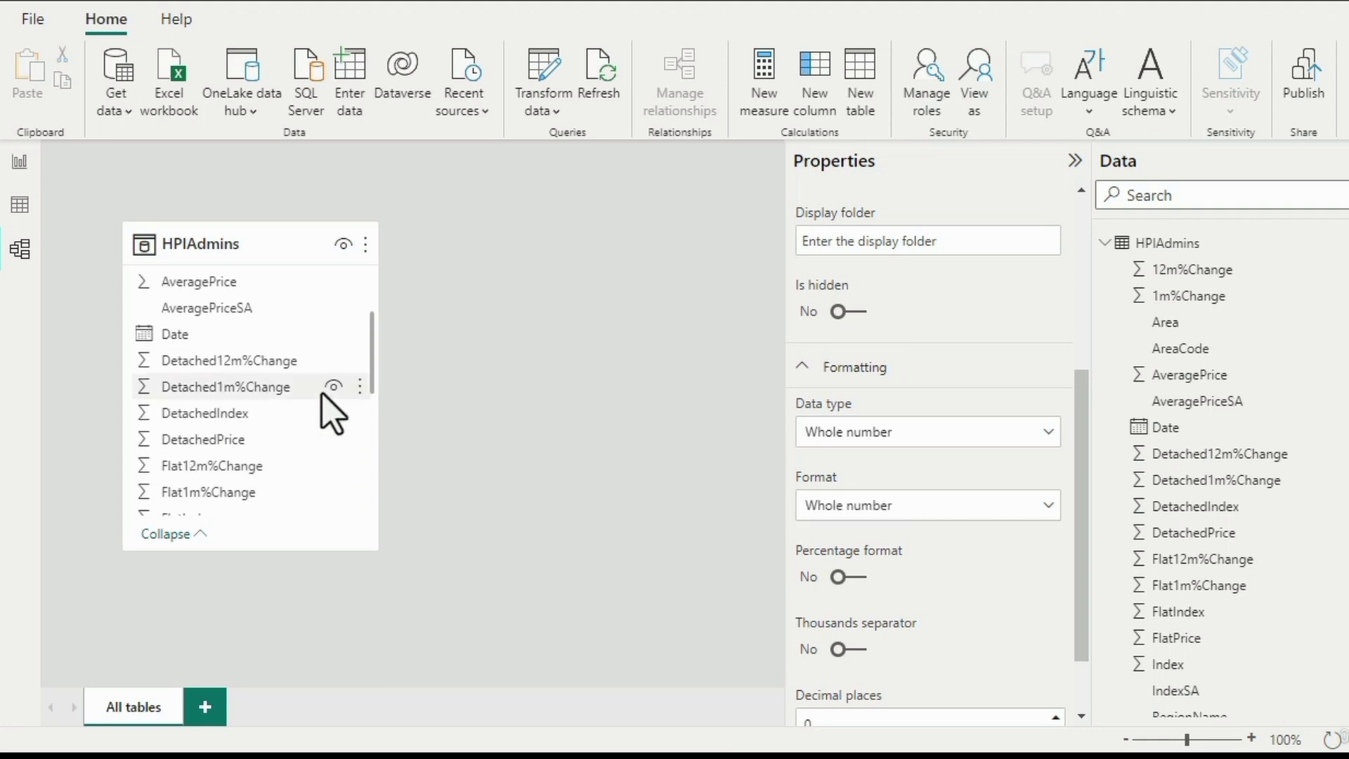
pyautogui.click(303, 335)
pyautogui.click(1046, 639)
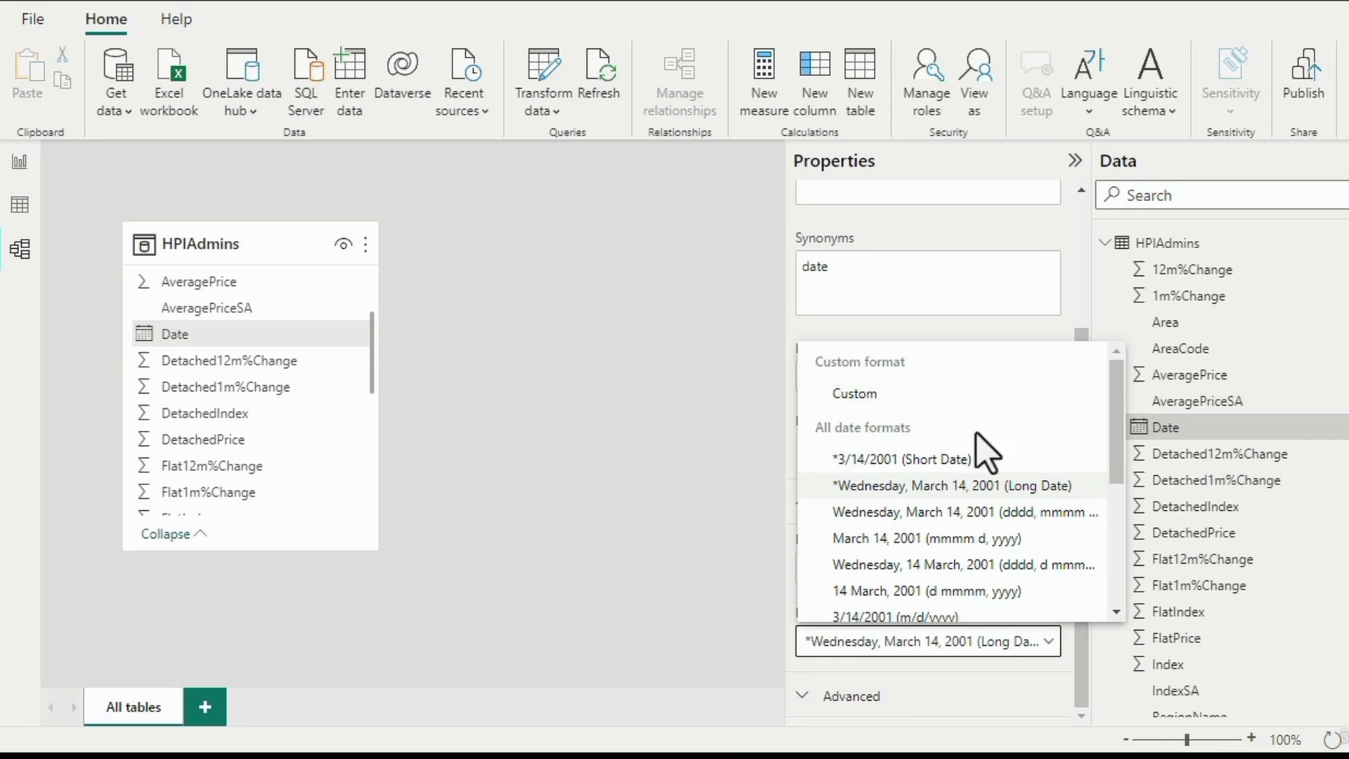
pyautogui.click(945, 395)
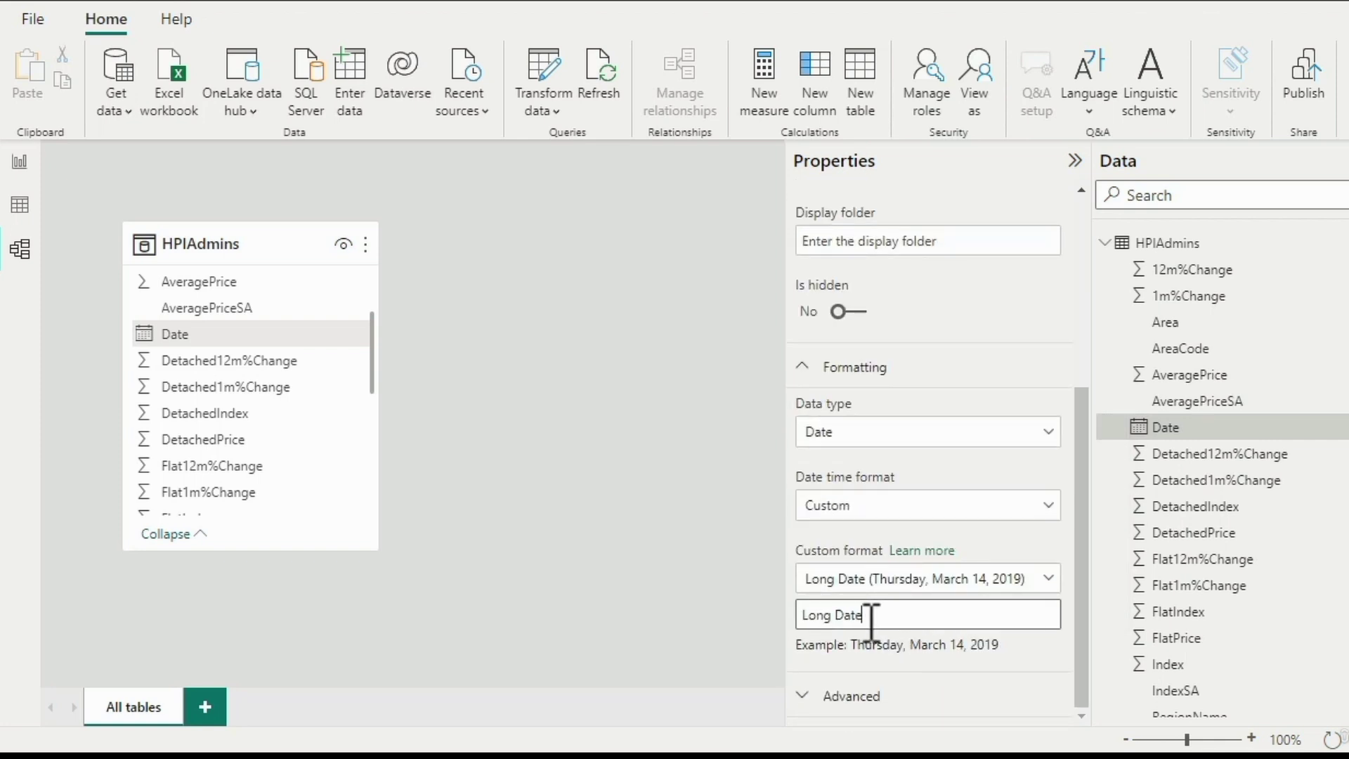
pyautogui.tripleClick(847, 616)
pyautogui.write('d mmmm yy')
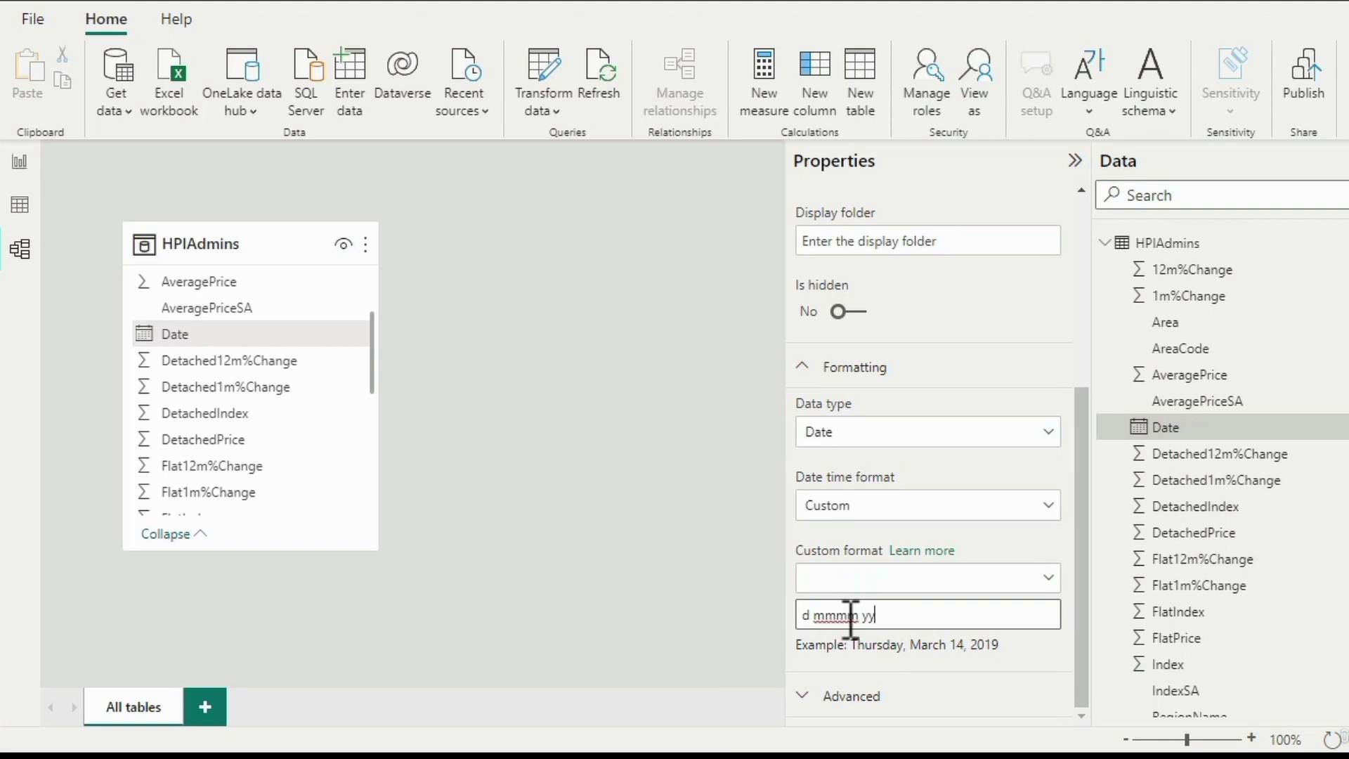
pyautogui.press('Tab')
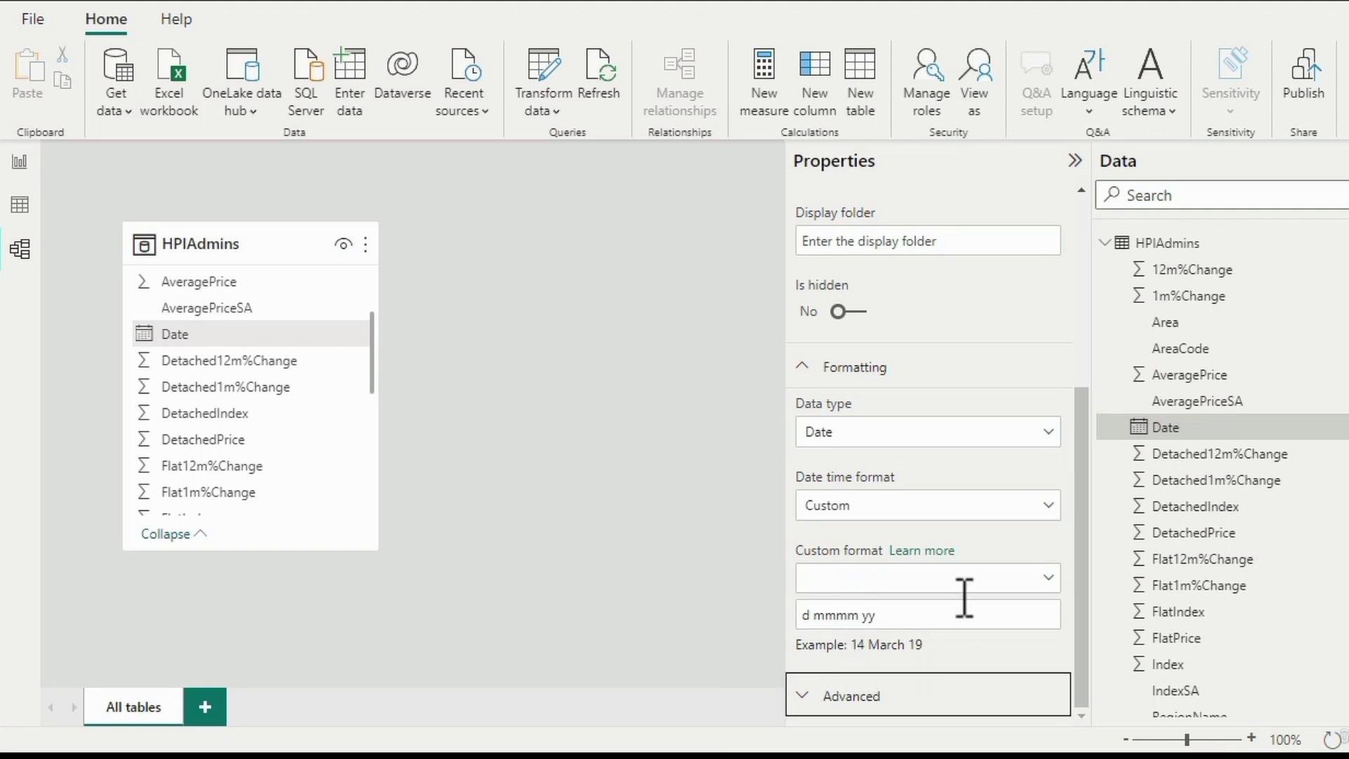
# Set the Date column's format back to "*Wednesday, March 14, 2001 (Long Date)" and return to the report view
pyautogui.click(1033, 505)
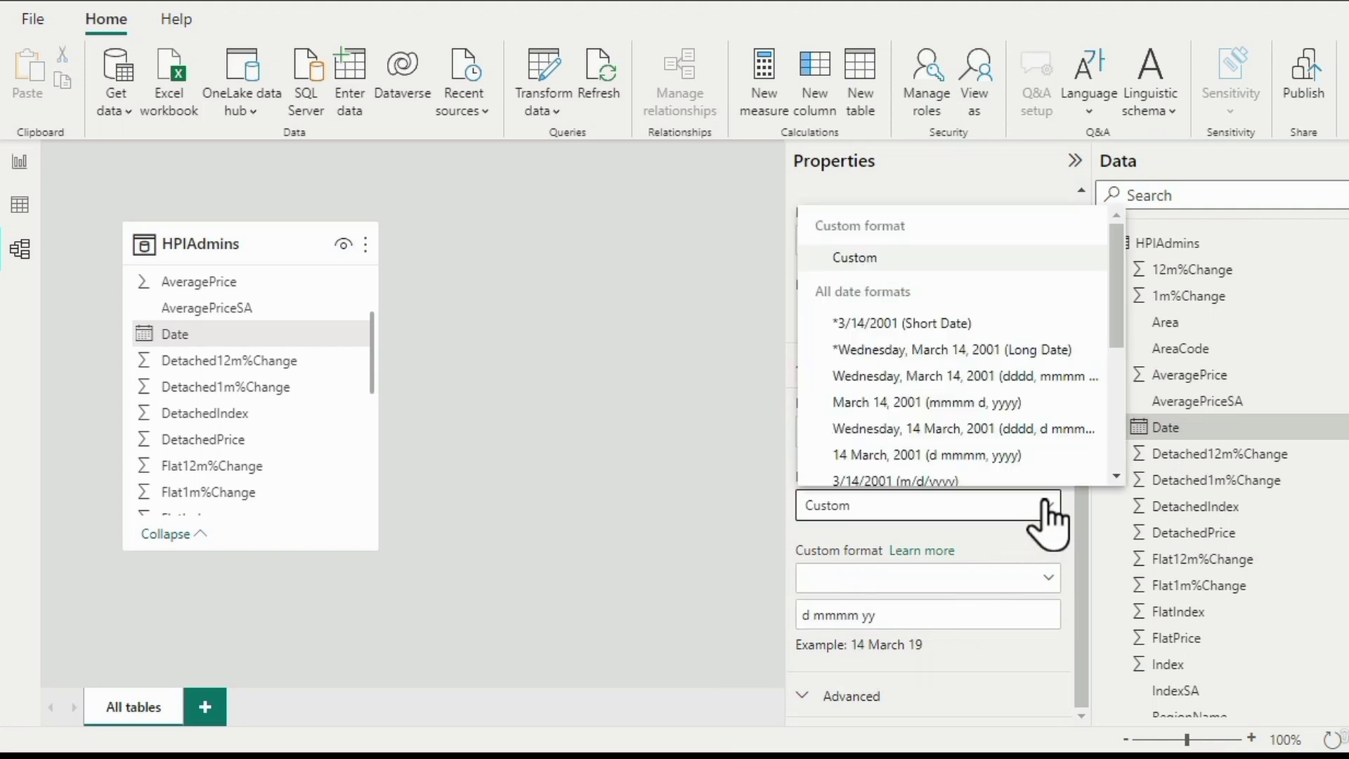
pyautogui.click(982, 351)
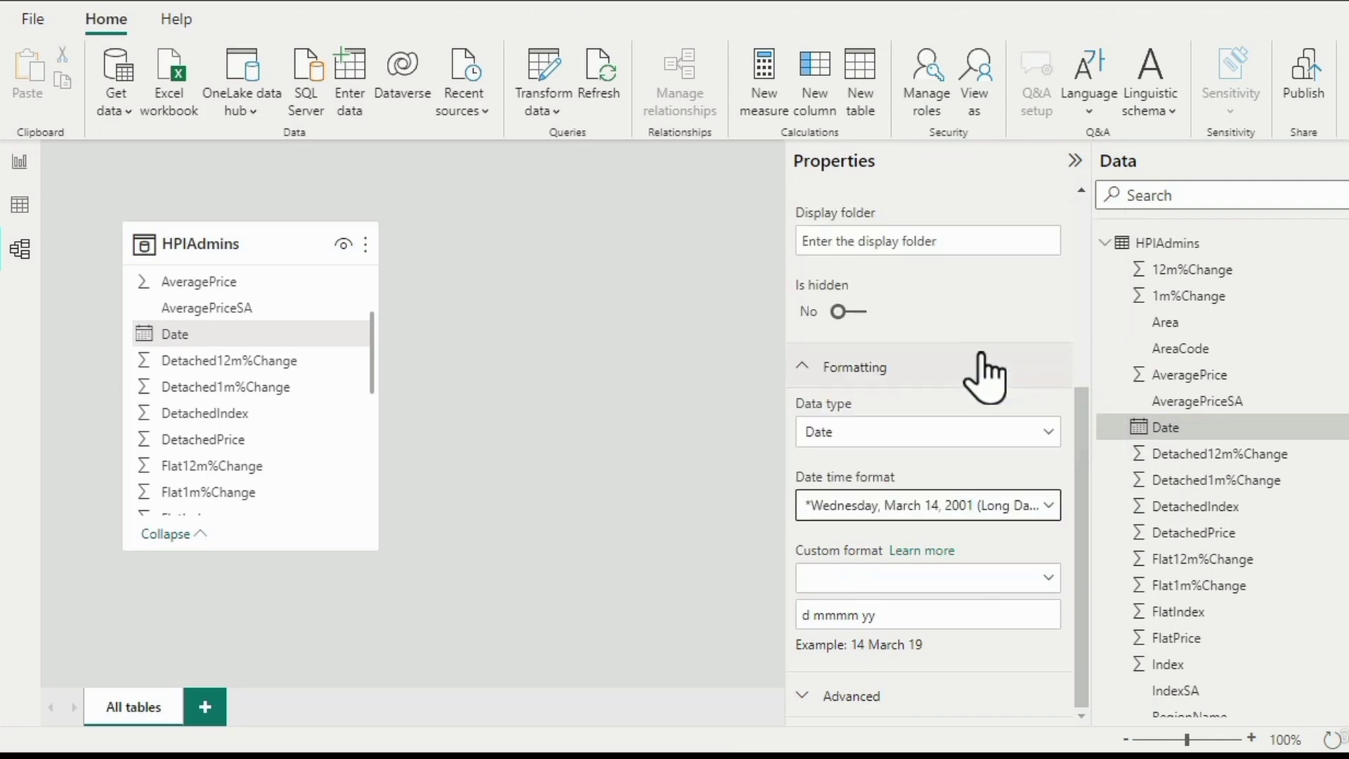
pyautogui.click(17, 165)
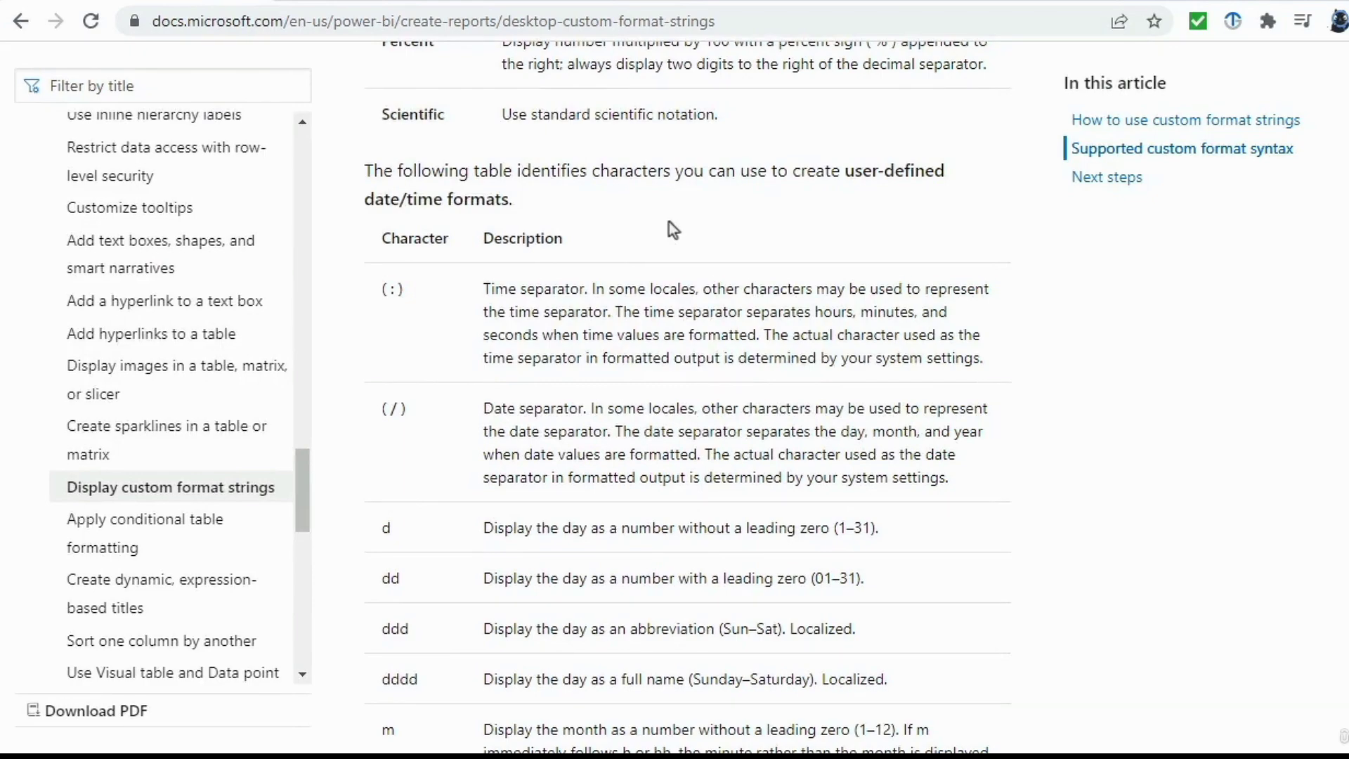
# Examine the supported date, time and number format symbols on Microsoft's Power BI custom format strings page
pyautogui.scroll(20, 687, 393)
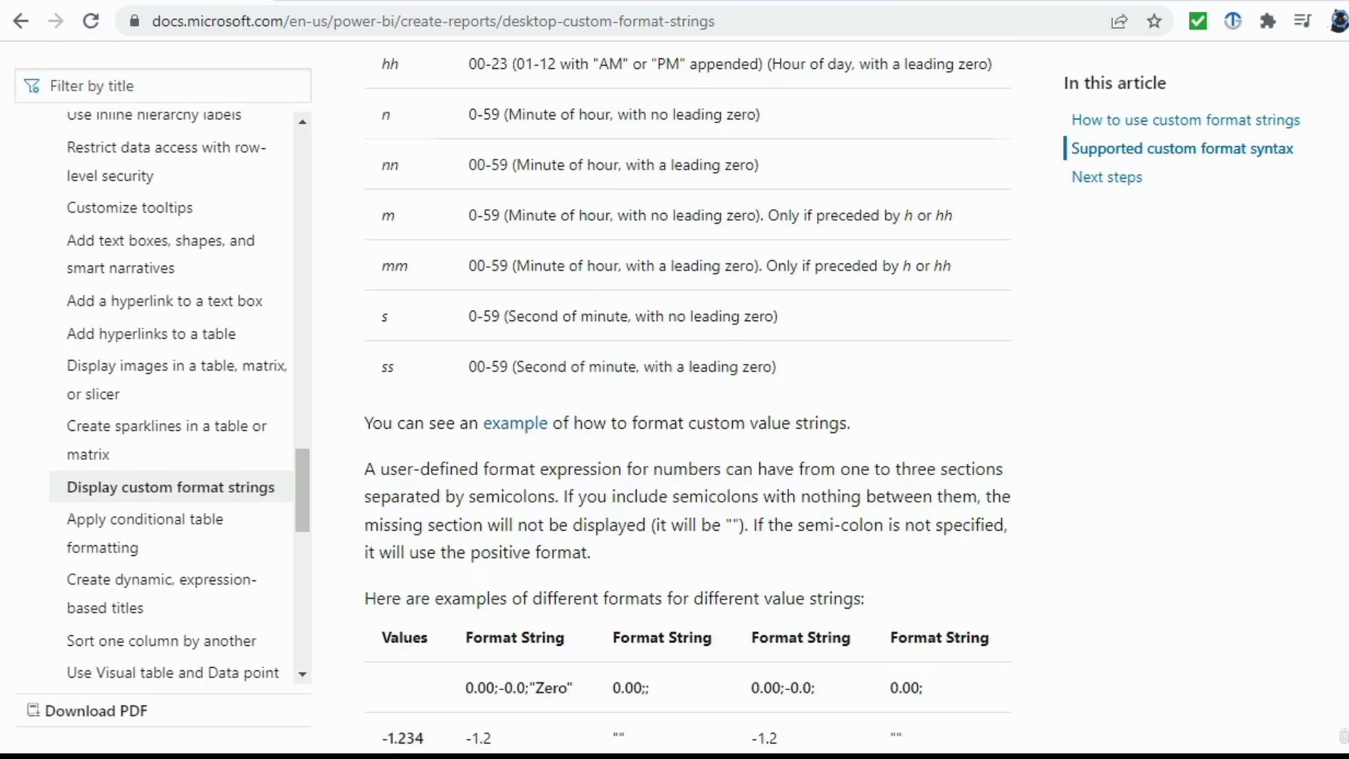
pyautogui.scroll(-10, 1087, 291)
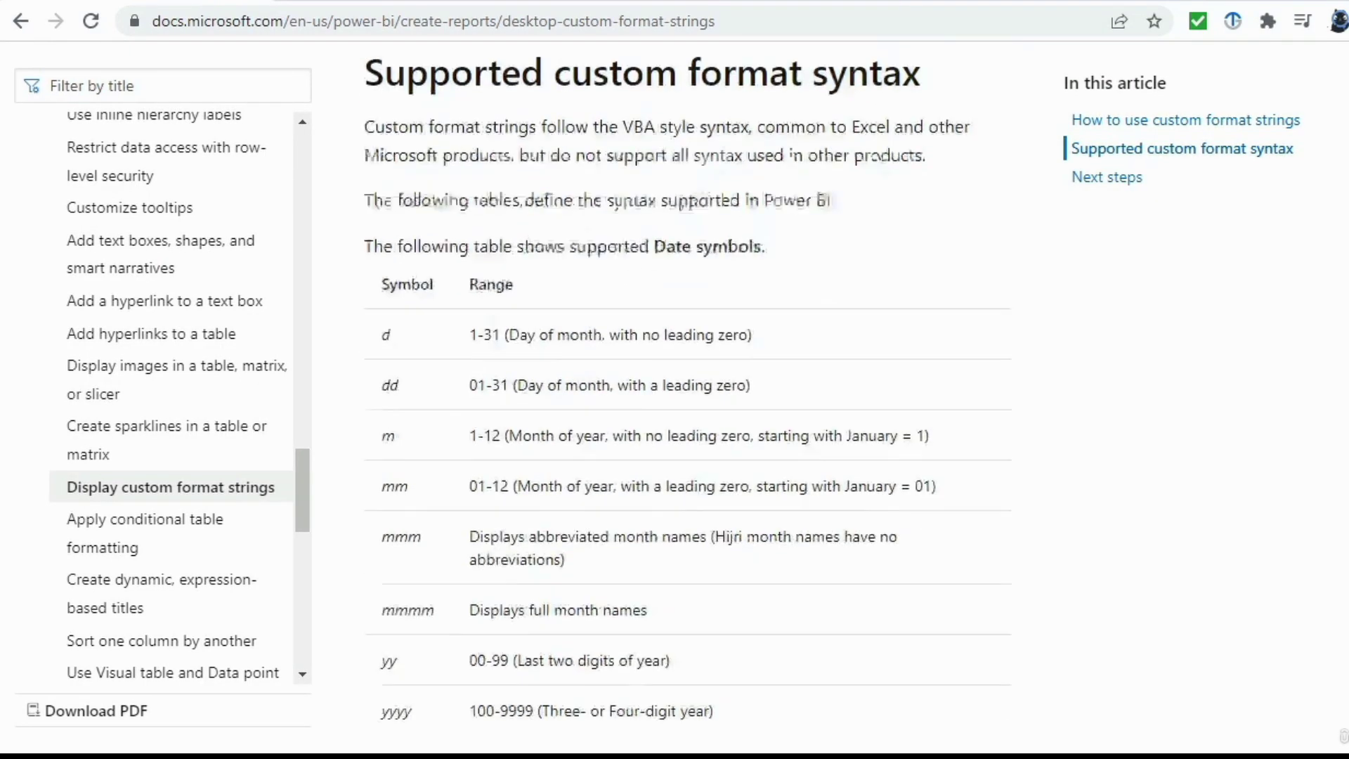
pyautogui.scroll(-9, 688, 393)
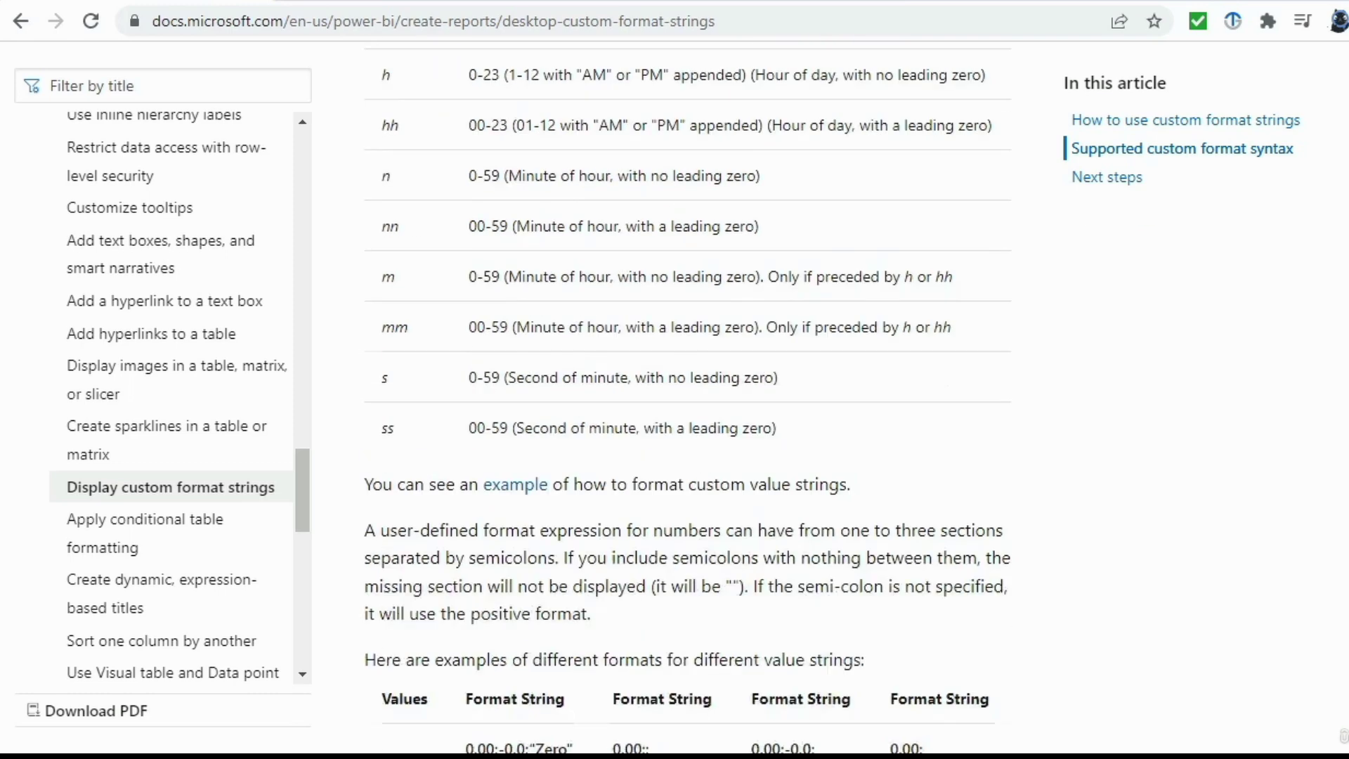
pyautogui.scroll(-9, 687, 394)
pyautogui.scroll(-15, 687, 394)
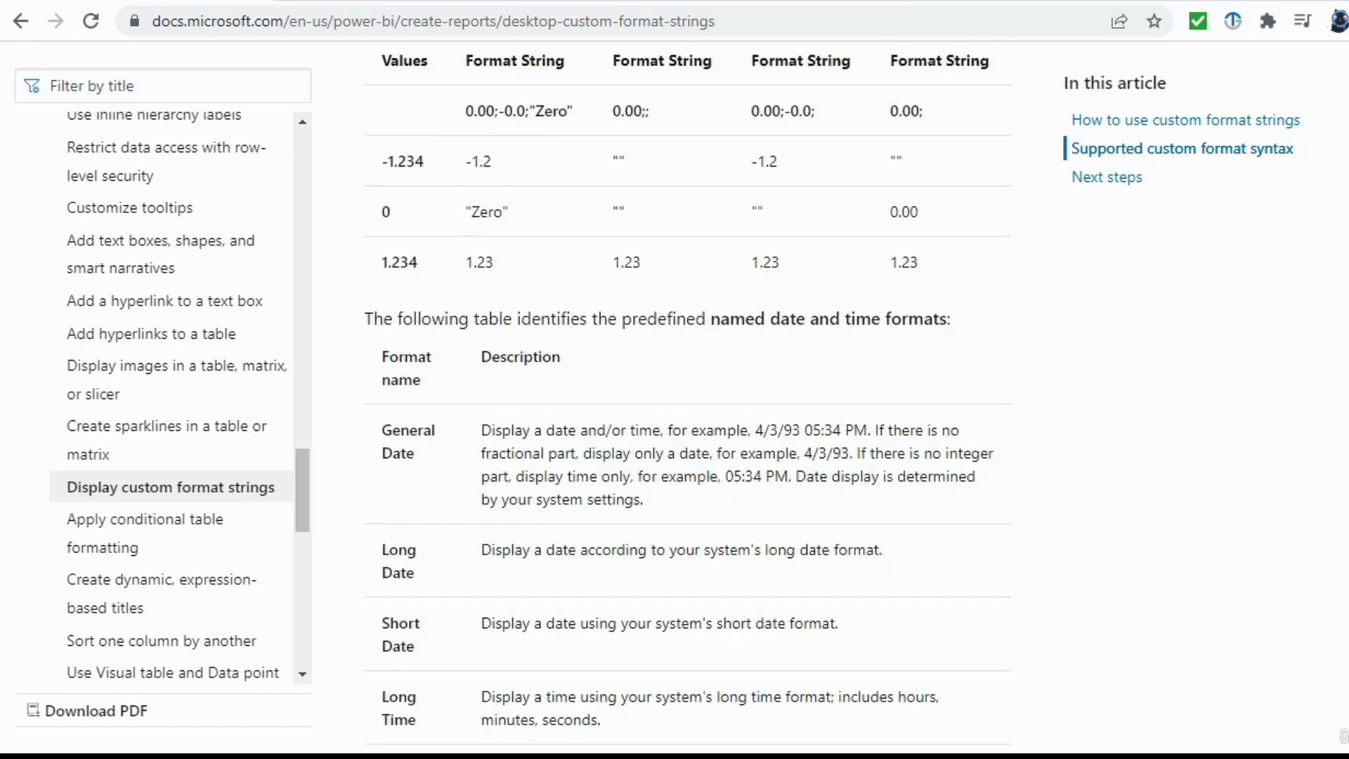
pyautogui.scroll(-9, 687, 393)
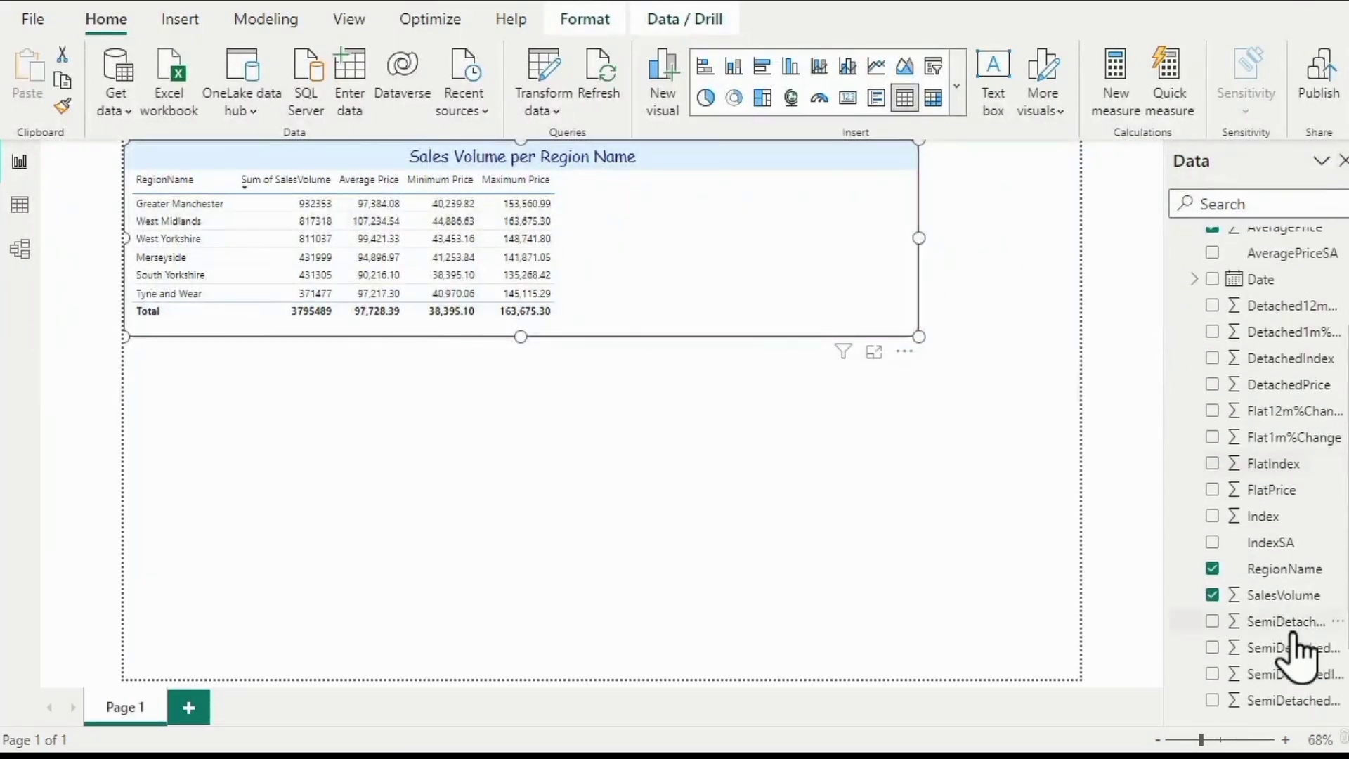
# Select the SalesVolume column in the report and open its format choices
pyautogui.click(1278, 595)
pyautogui.click(463, 67)
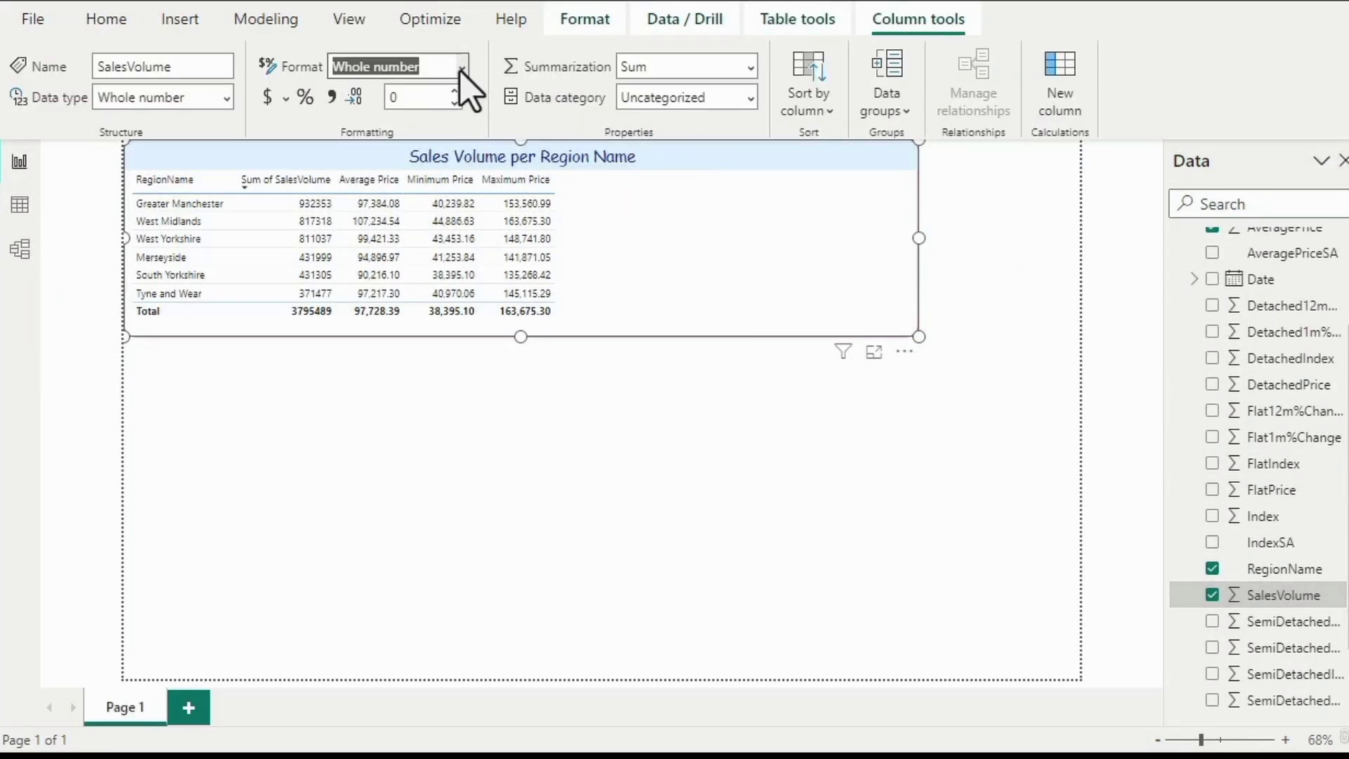